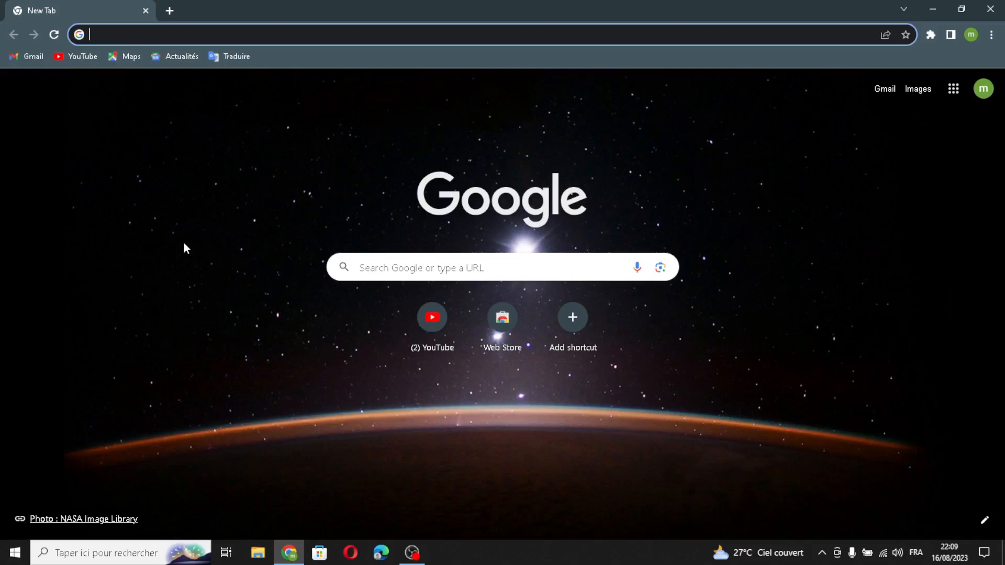
# Go to the Durable website and start a new business named EcoClean Solutions.
pyautogui.write('d')
pyautogui.press('Return')
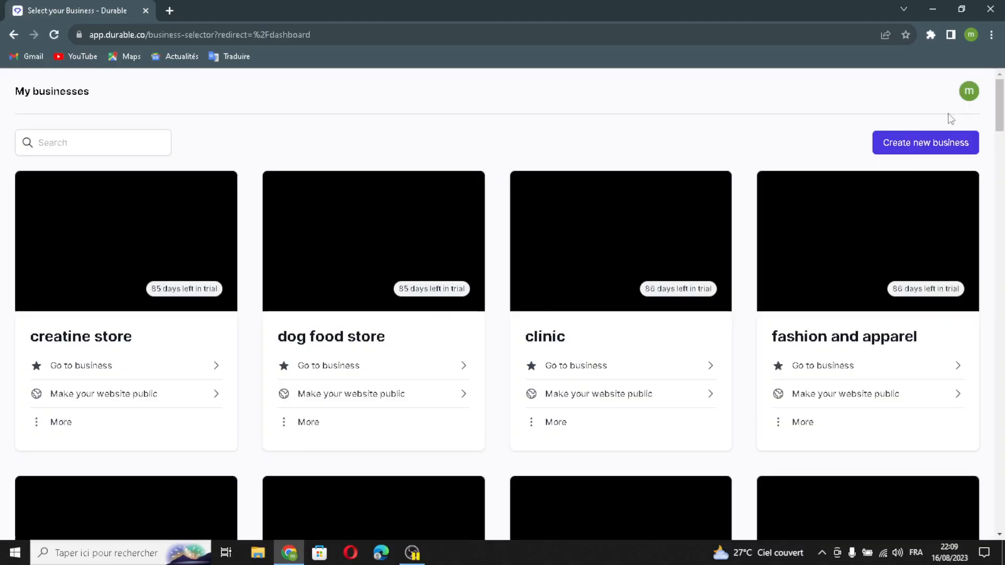
pyautogui.click(931, 147)
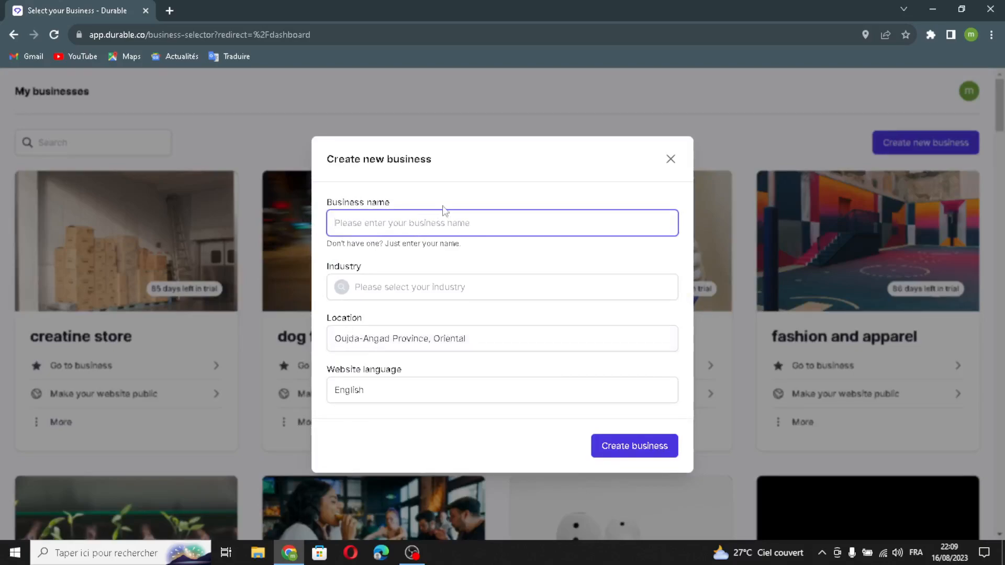
pyautogui.write('EcoClean Solutions')
# Set the new business's industry to "green cleaning products and services".
pyautogui.click(413, 287)
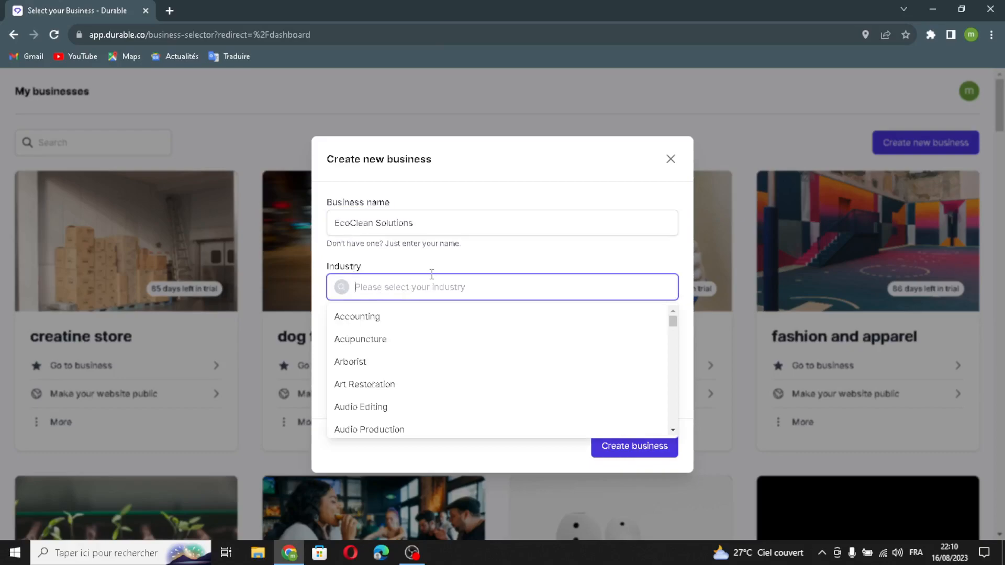
pyautogui.write('grzz')
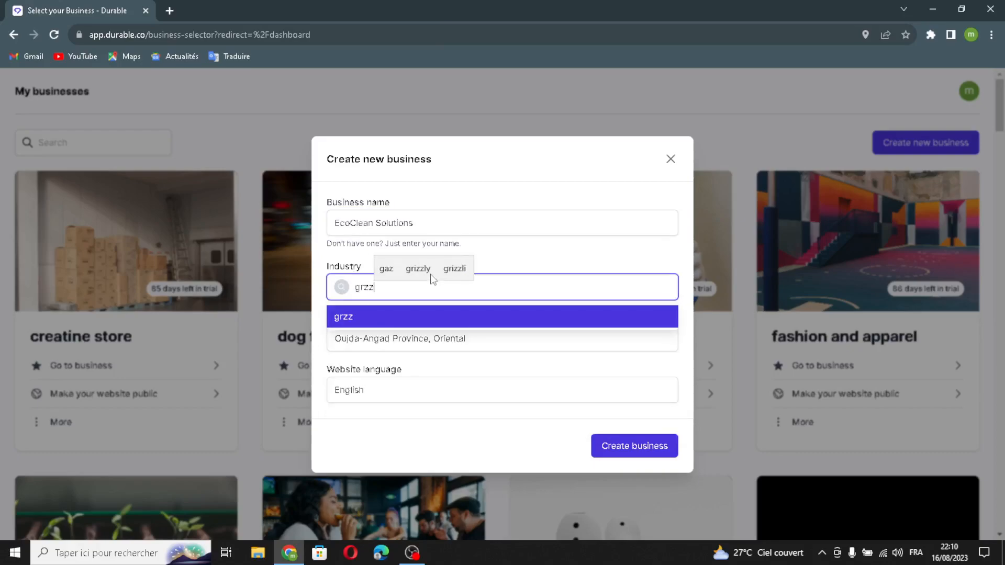
pyautogui.press('BackSpace')
pyautogui.press('BackSpace')
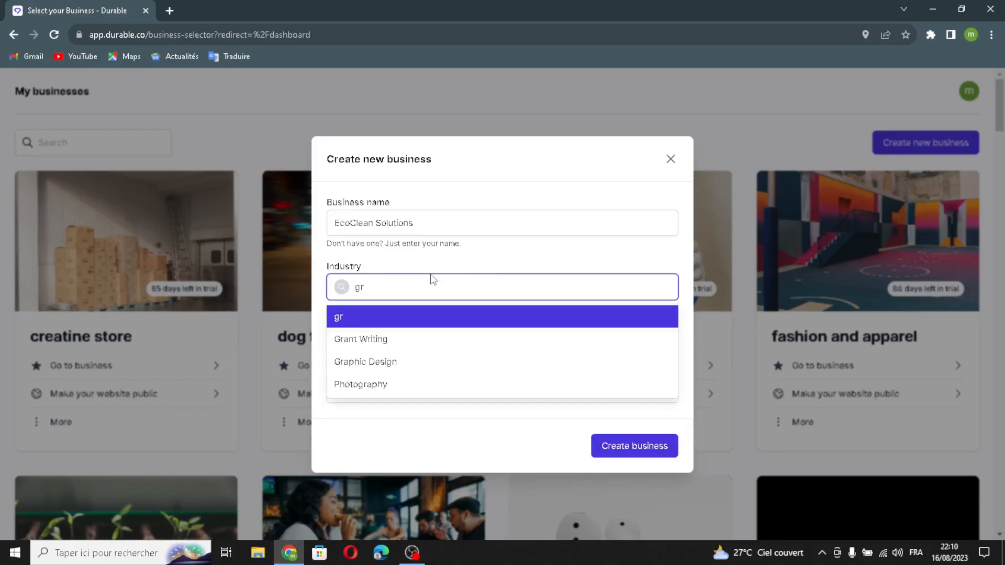
pyautogui.write('een c')
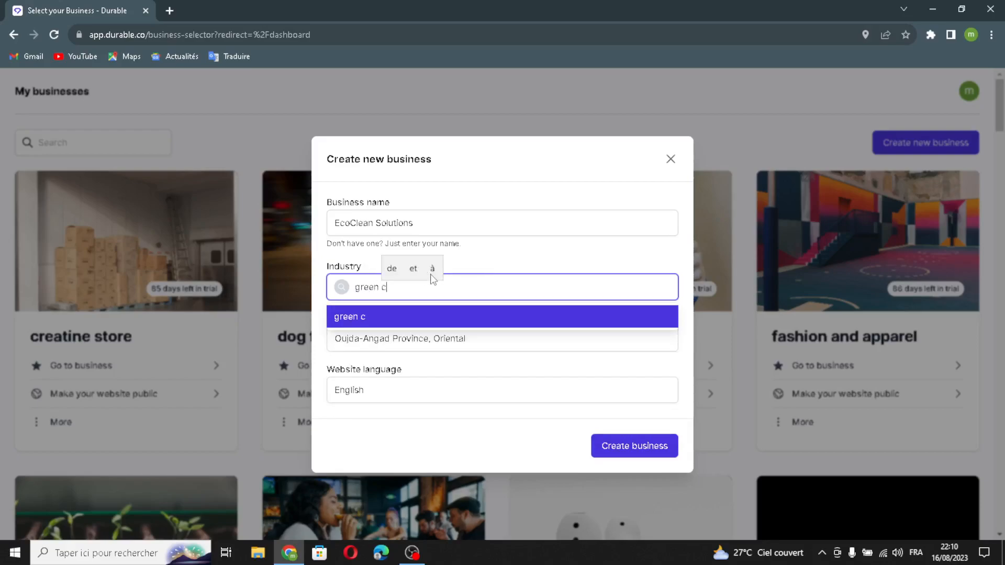
pyautogui.write('leaning')
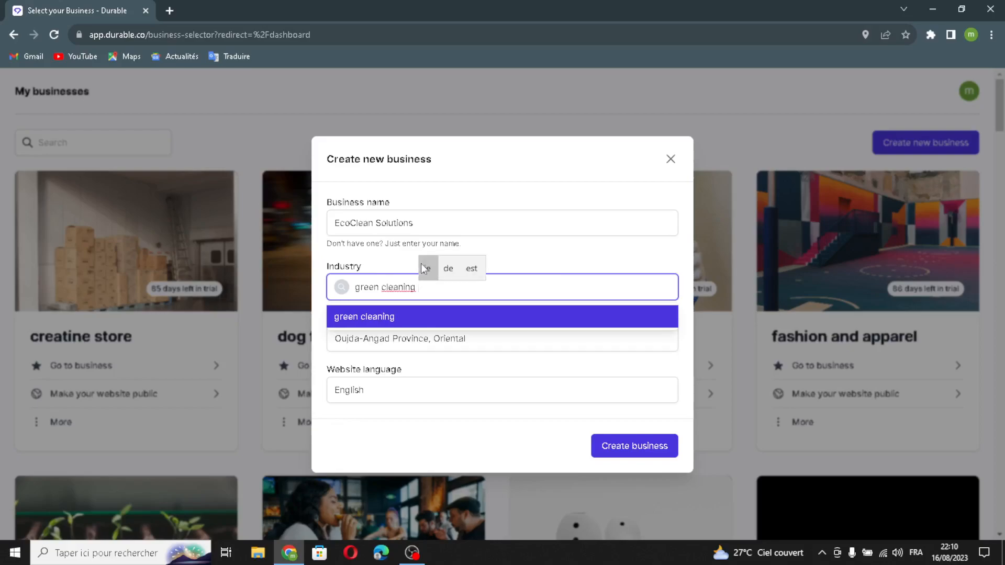
pyautogui.write(' pro')
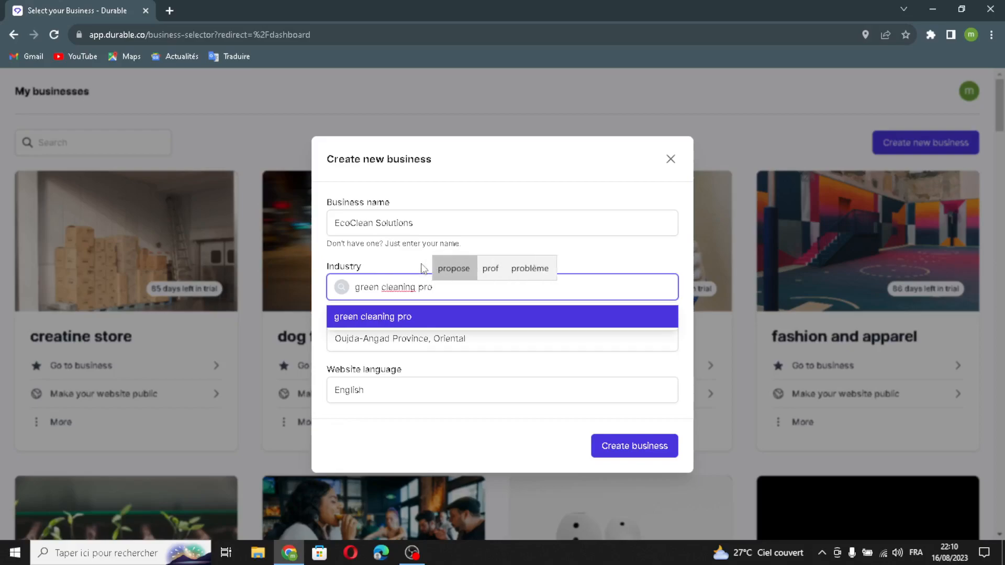
pyautogui.write('duct a')
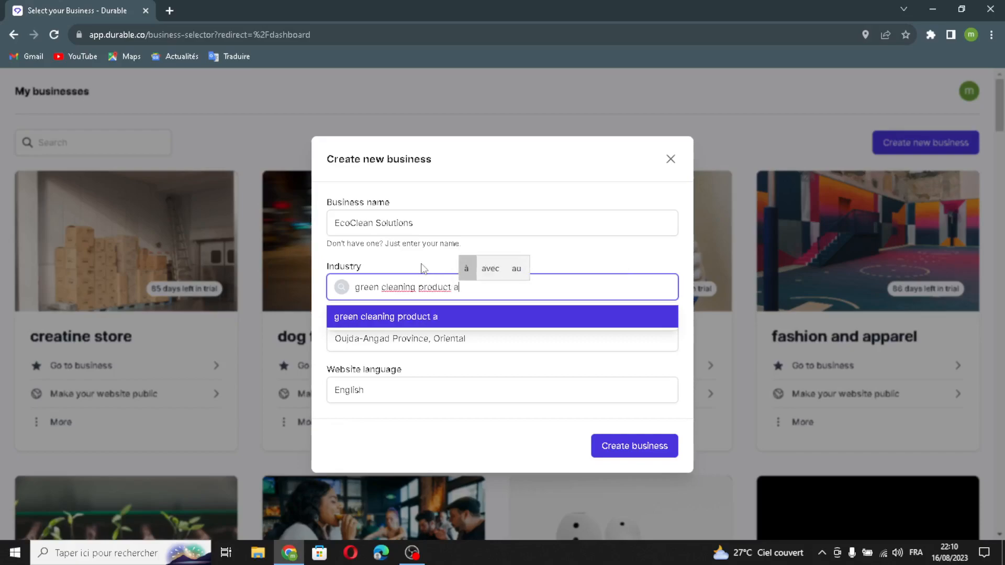
pyautogui.press('BackSpace')
pyautogui.press('BackSpace')
pyautogui.write('s and serv')
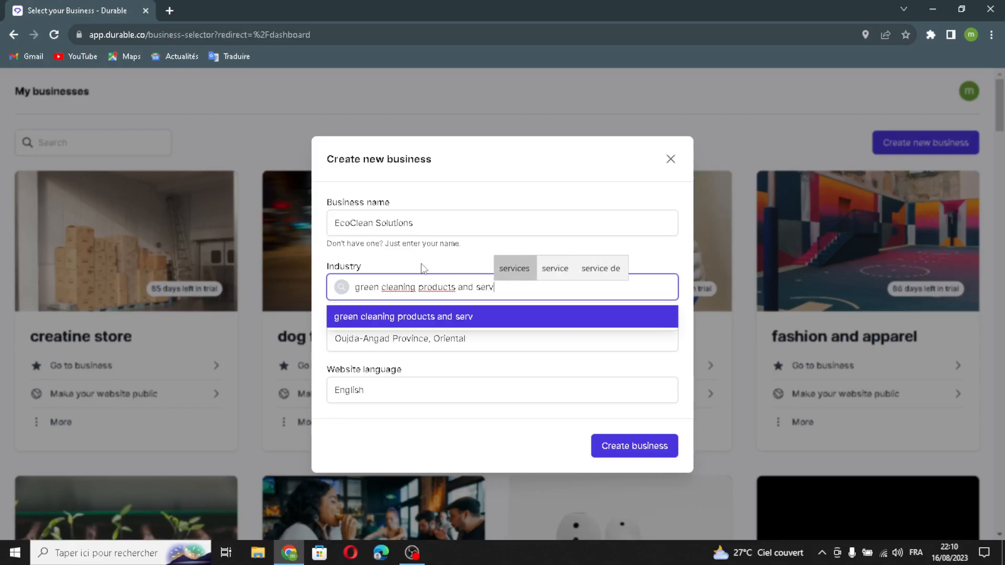
pyautogui.write('ices')
pyautogui.press('Return')
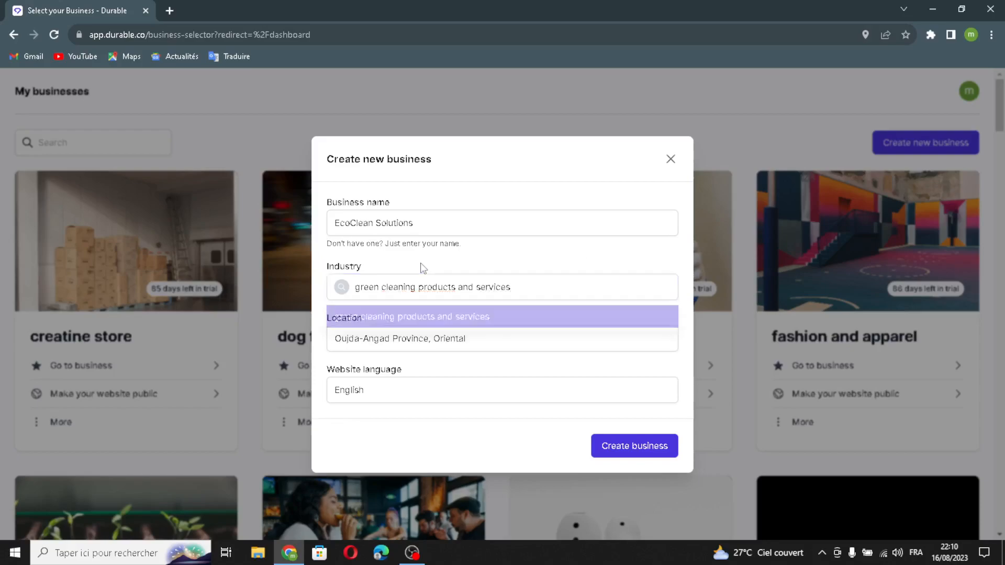
# Create the business with English as the website language.
pyautogui.click(512, 397)
pyautogui.click(467, 465)
pyautogui.click(628, 446)
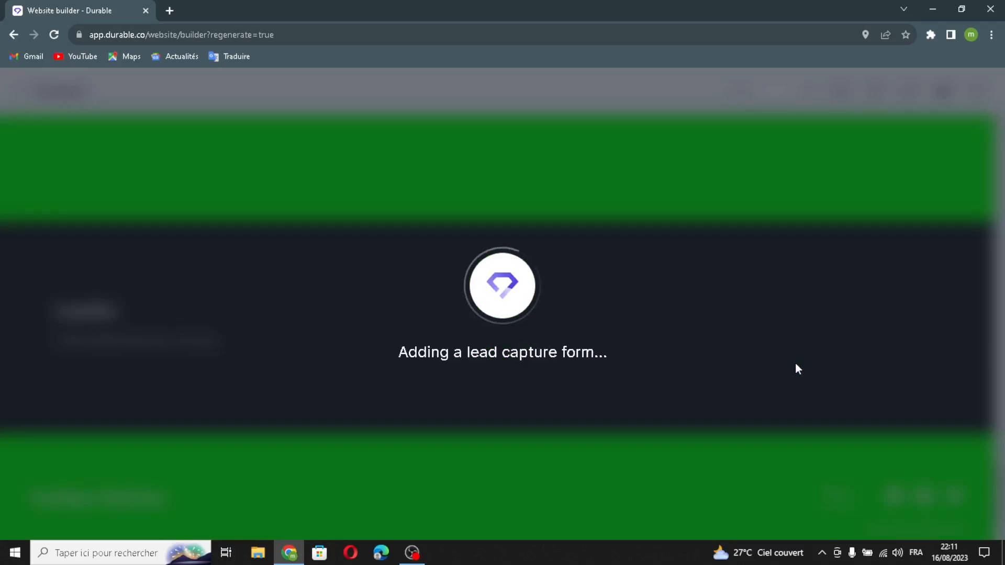
# Open the generated website's header for editing.
pyautogui.scroll(7, 640, 318)
pyautogui.scroll(15, 641, 323)
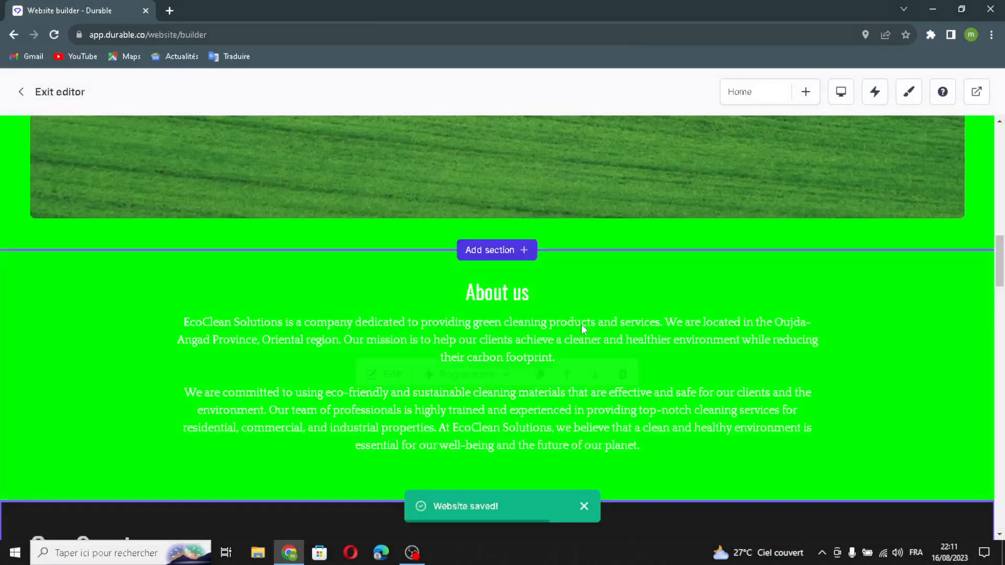
pyautogui.scroll(10, 586, 330)
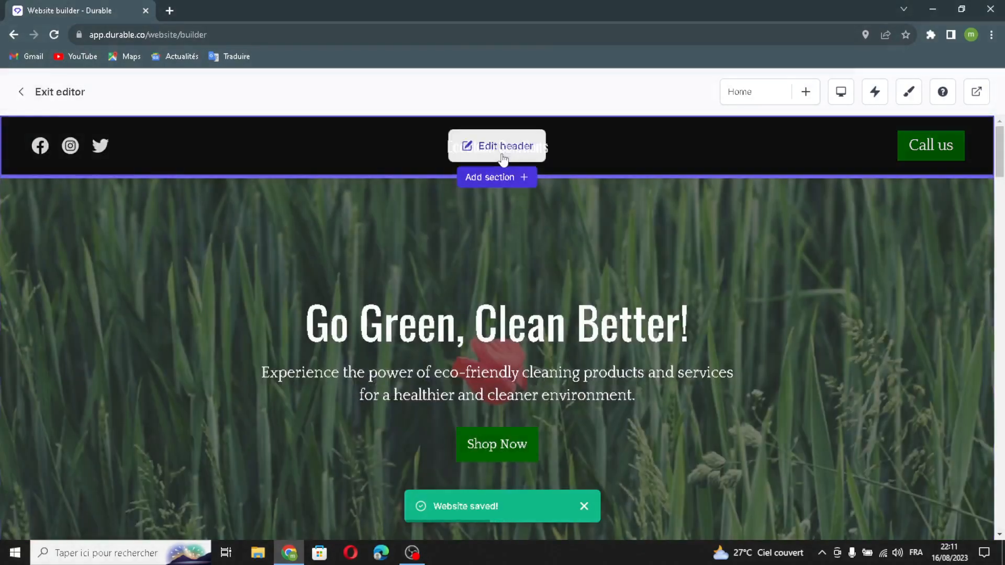
pyautogui.click(503, 154)
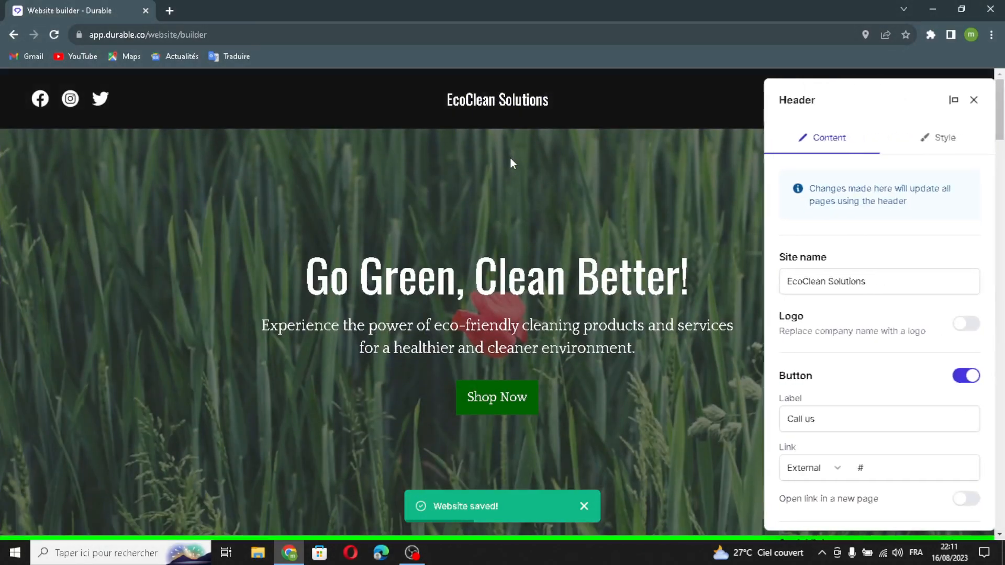
pyautogui.tripleClick(904, 278)
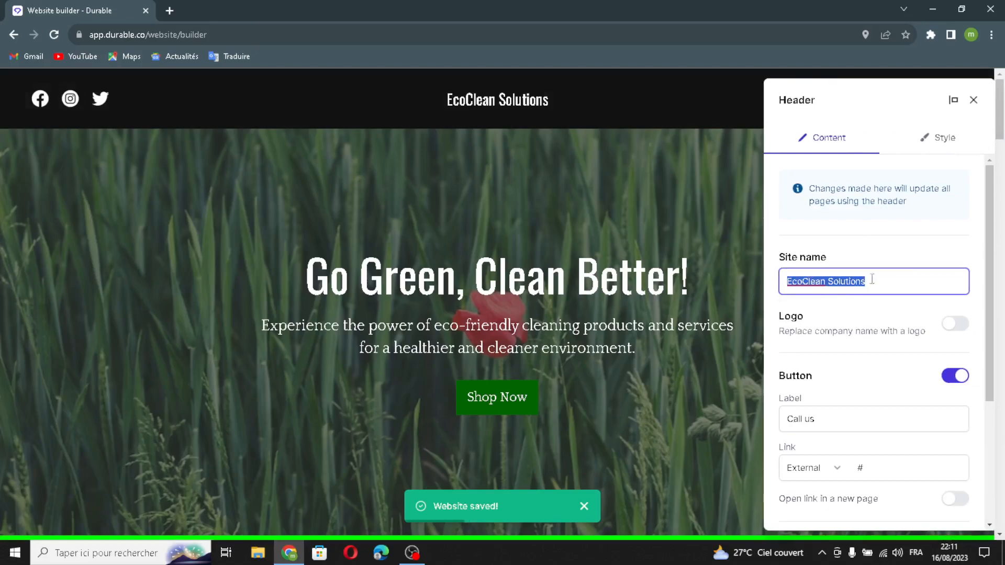
pyautogui.click(908, 291)
pyautogui.moveTo(884, 283); pyautogui.dragTo(739, 290)
pyautogui.click(927, 282)
pyautogui.moveTo(863, 281); pyautogui.dragTo(691, 323)
pyautogui.click(893, 288)
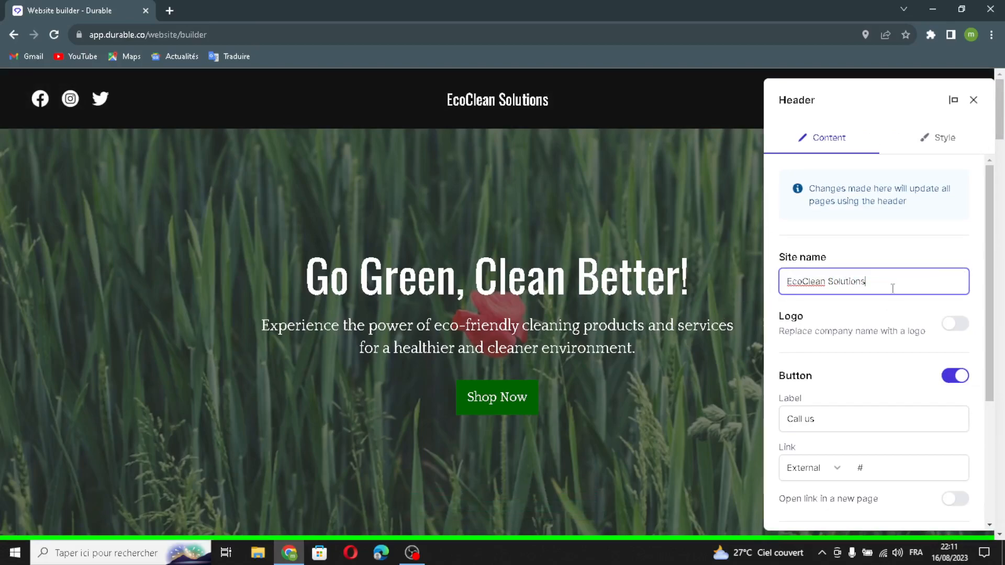
# Enable the logo option that replaces the company name in the header.
pyautogui.click(955, 324)
pyautogui.moveTo(778, 337); pyautogui.dragTo(897, 332)
pyautogui.scroll(-3, 884, 416)
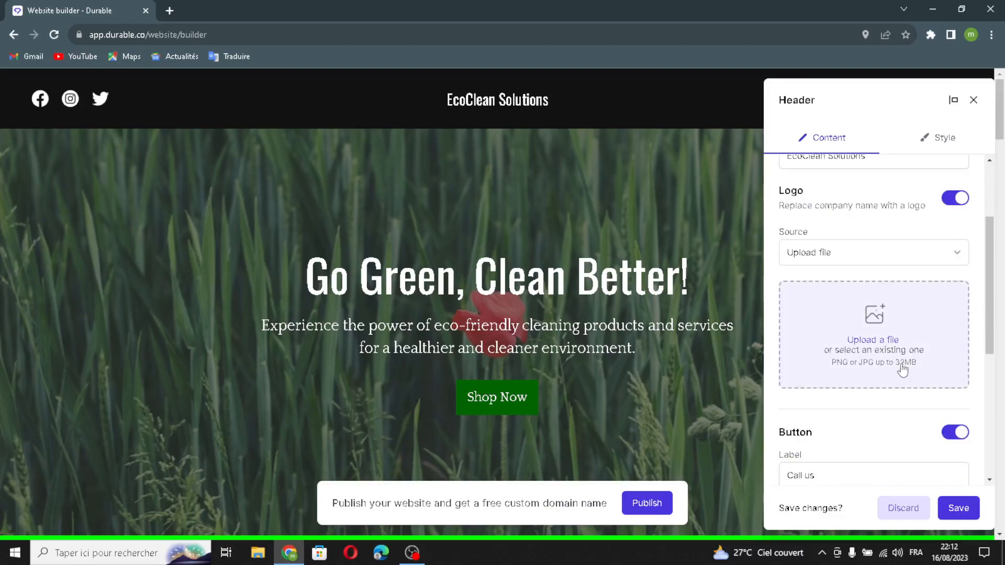
# Examine the header button's label and link fields and the list of social links.
pyautogui.scroll(-3, 873, 421)
pyautogui.click(853, 344)
pyautogui.click(897, 341)
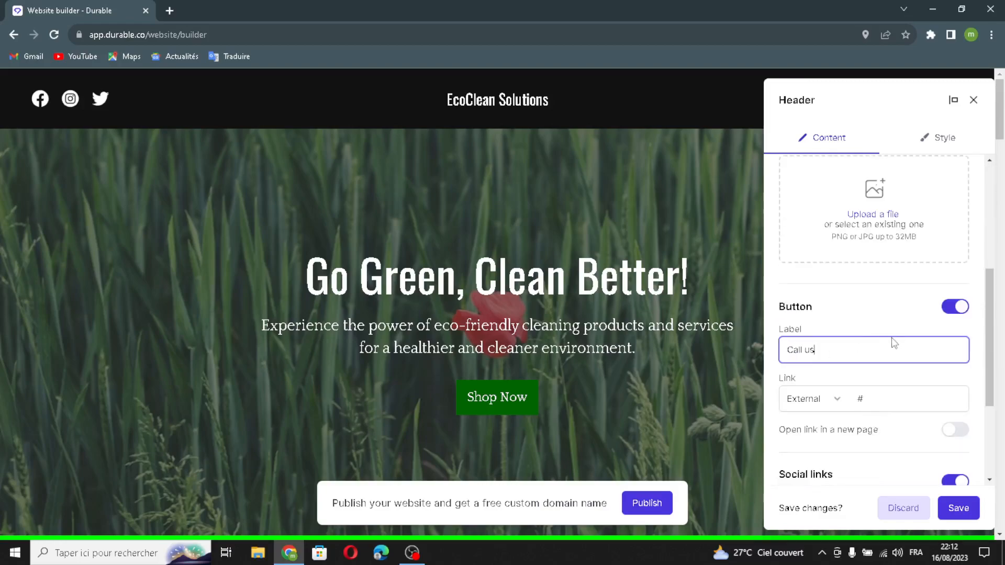
pyautogui.moveTo(864, 354); pyautogui.dragTo(741, 359)
pyautogui.click(878, 354)
pyautogui.click(895, 402)
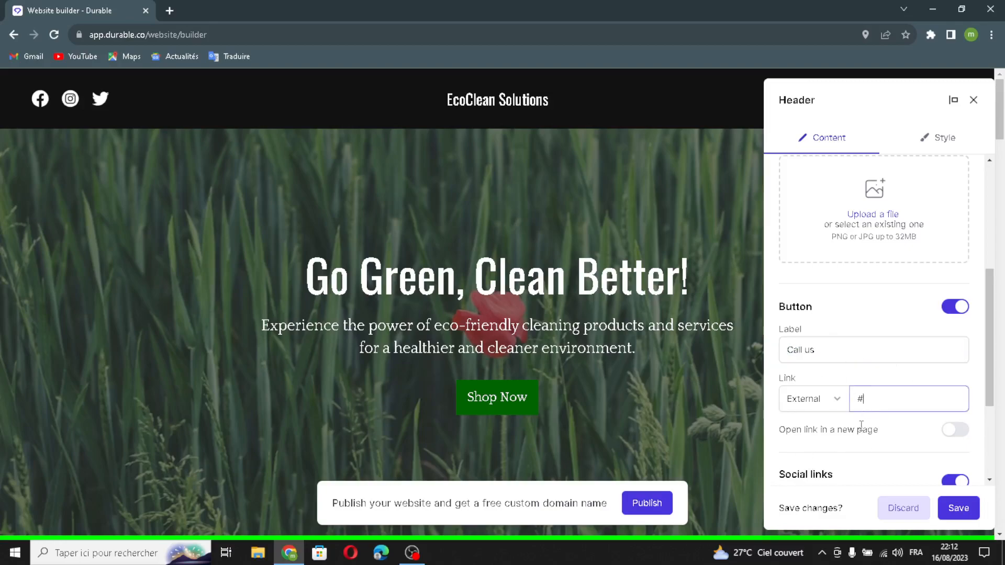
pyautogui.scroll(-3, 916, 398)
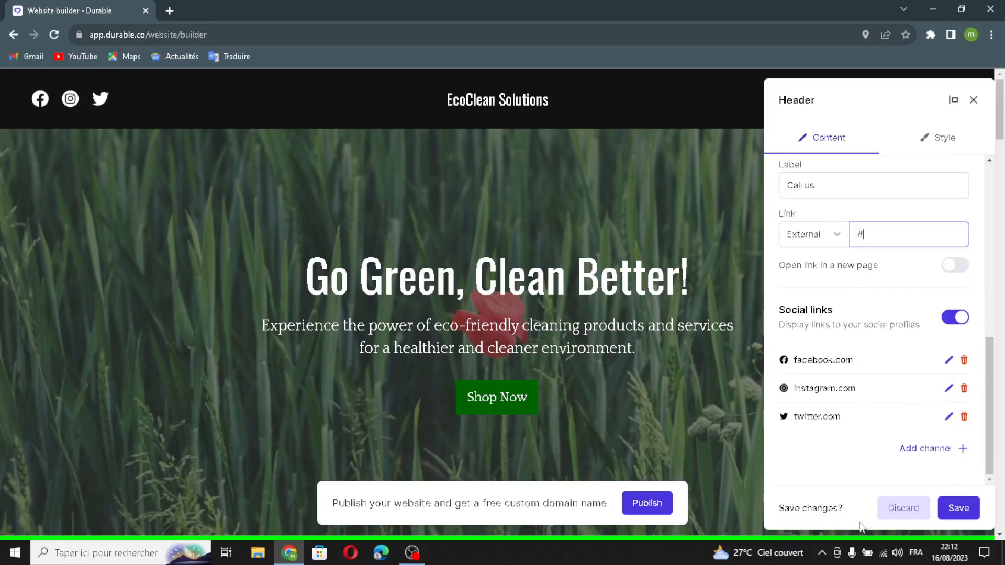
pyautogui.click(936, 449)
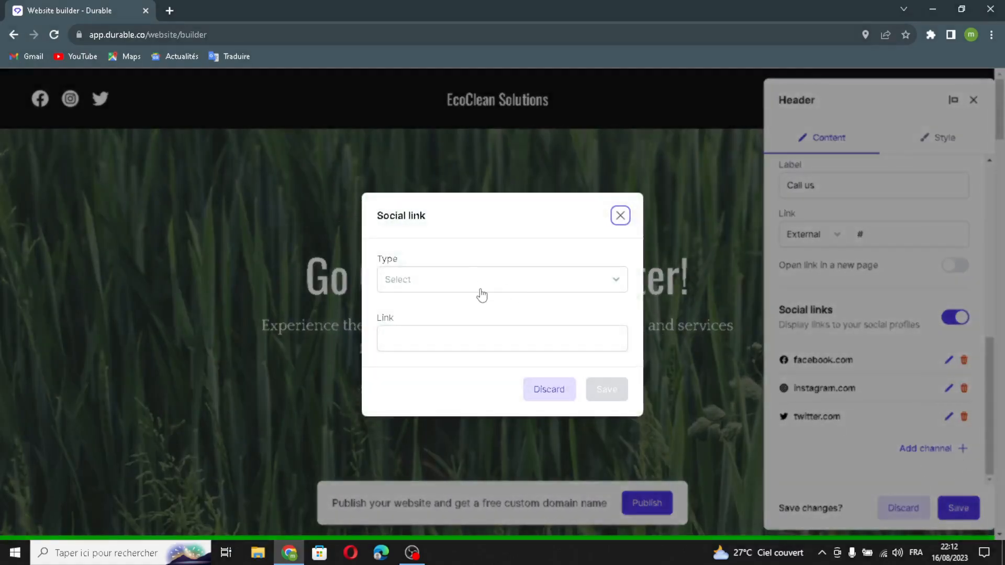
pyautogui.click(482, 293)
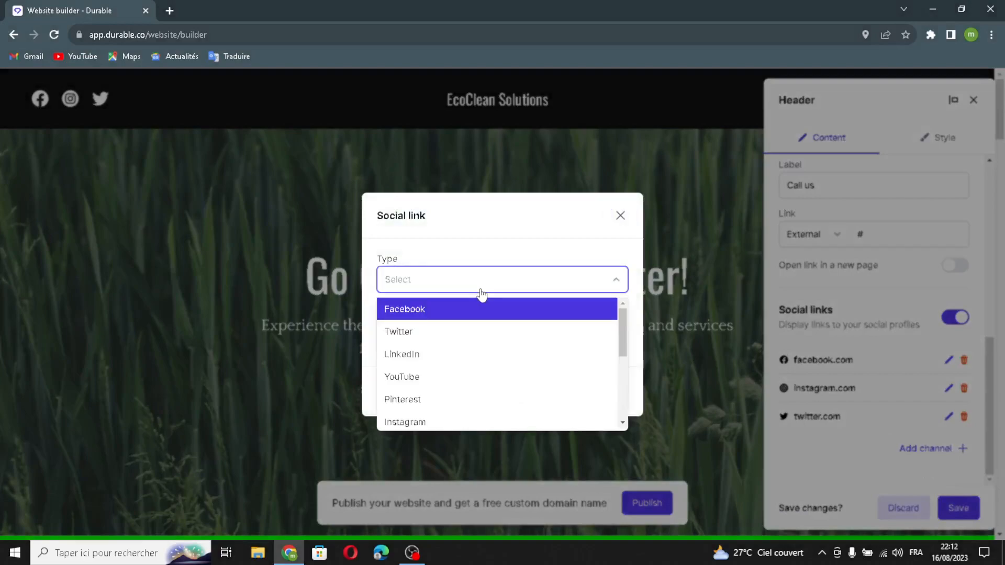
pyautogui.click(481, 292)
pyautogui.click(503, 347)
pyautogui.click(620, 215)
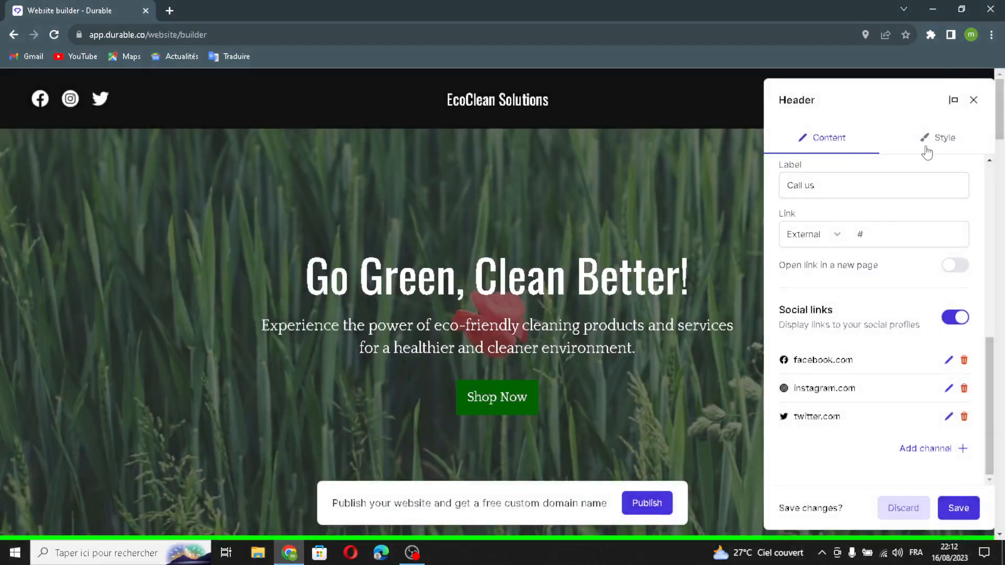
# Review the header's positioning, social icon, spacing and background style settings, and save the header changes.
pyautogui.click(927, 152)
pyautogui.scroll(-5, 818, 298)
pyautogui.scroll(3, 833, 319)
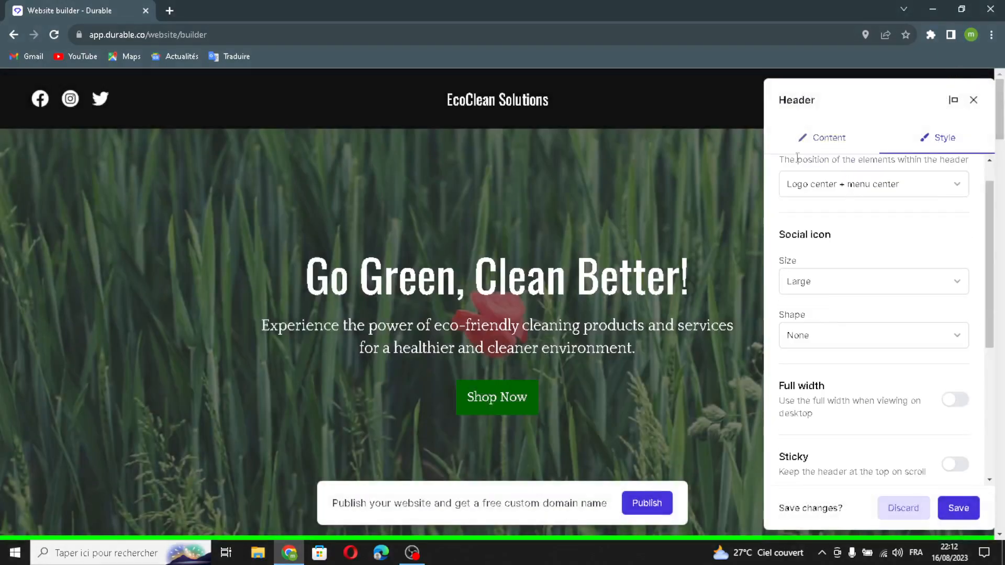
pyautogui.scroll(1, 896, 341)
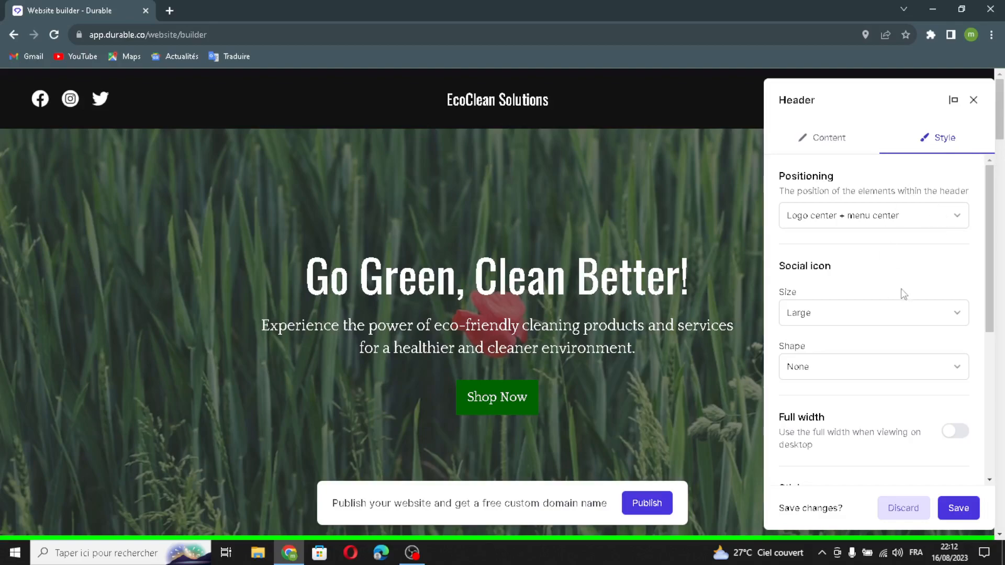
pyautogui.scroll(-1, 822, 371)
pyautogui.scroll(1, 826, 381)
pyautogui.scroll(-2, 889, 452)
pyautogui.scroll(3, 910, 471)
pyautogui.scroll(-5, 898, 458)
pyautogui.click(970, 512)
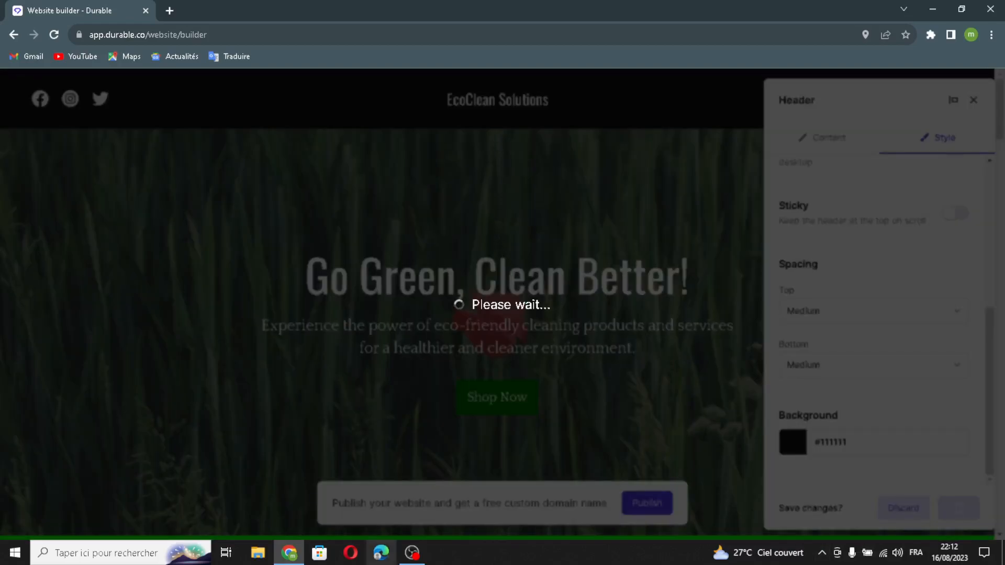
# Examine the section types that can be added between the header and the banner.
pyautogui.click(319, 553)
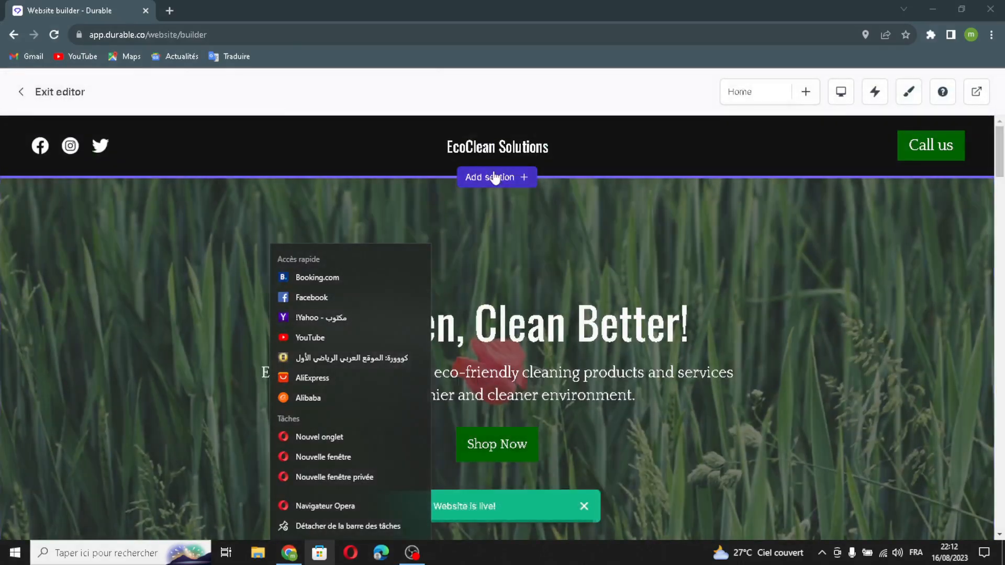
pyautogui.click(521, 204)
pyautogui.click(502, 178)
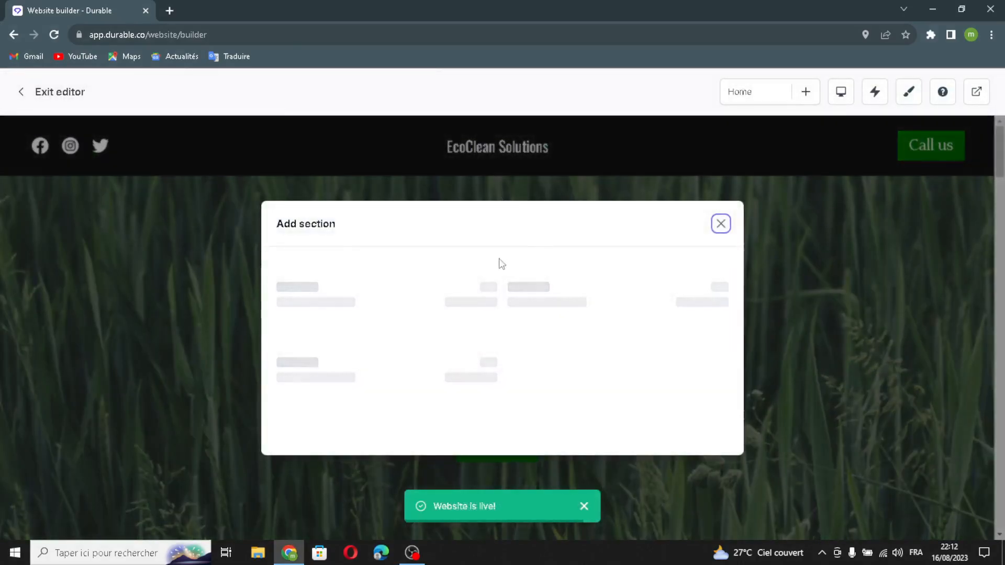
pyautogui.scroll(-4, 567, 450)
pyautogui.scroll(4, 390, 408)
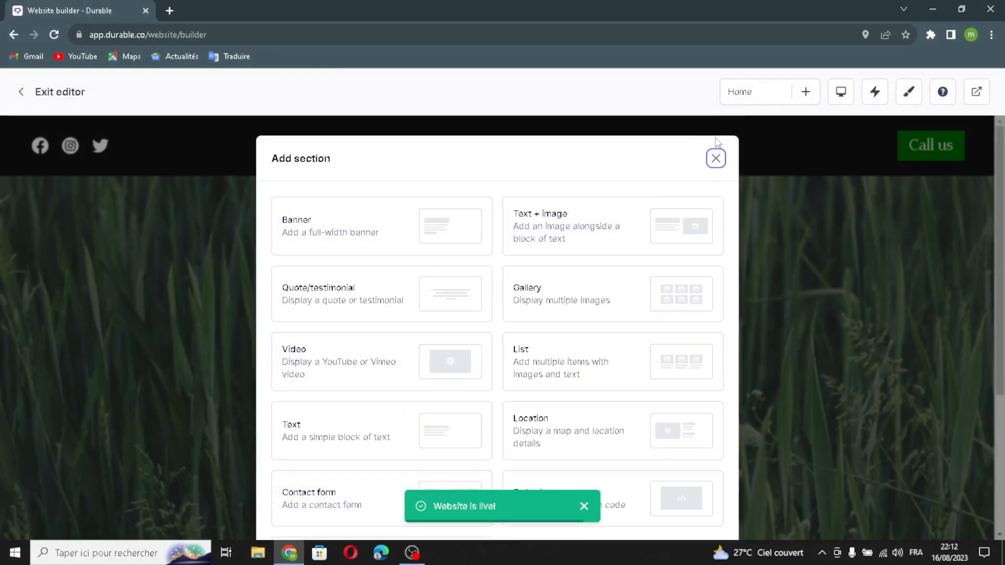
pyautogui.click(715, 158)
# Open the "Go Green, Clean Better!" banner for editing and regenerate its heading and subtext.
pyautogui.moveTo(700, 307)
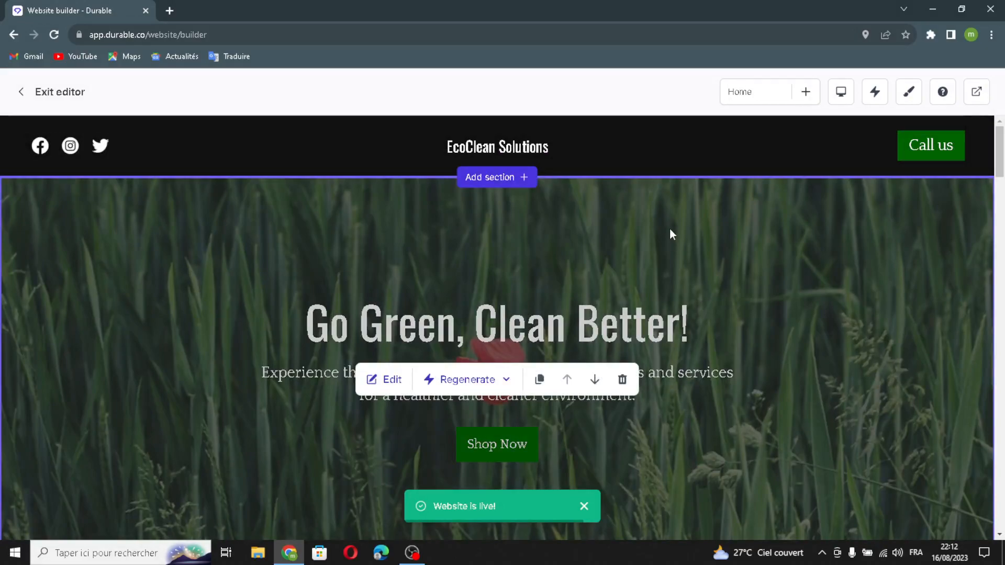
pyautogui.scroll(-3, 670, 238)
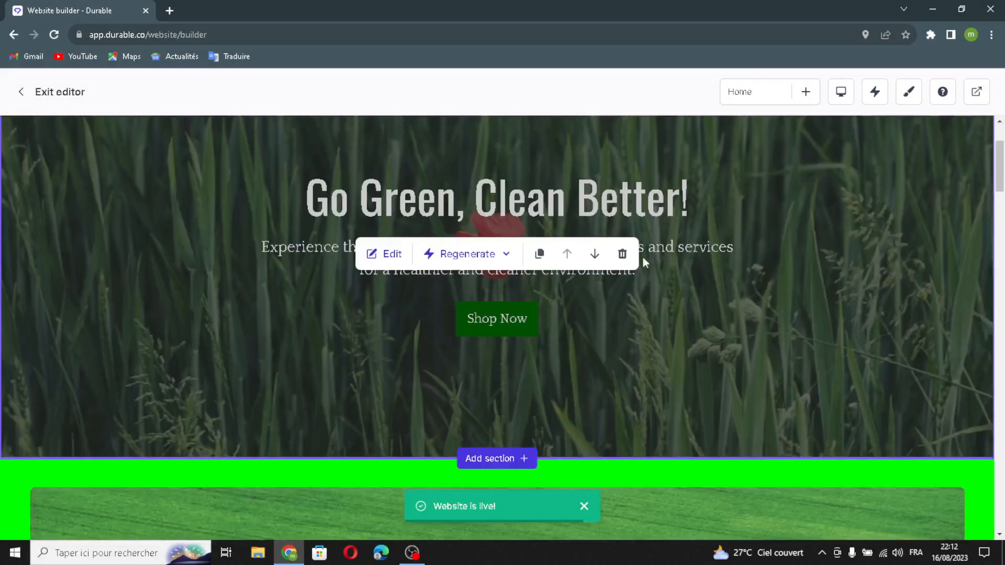
pyautogui.click(386, 257)
pyautogui.moveTo(928, 210)
pyautogui.mouseDown()
pyautogui.moveTo(848, 206)
pyautogui.moveTo(912, 205)
pyautogui.mouseUp()
pyautogui.click(946, 180)
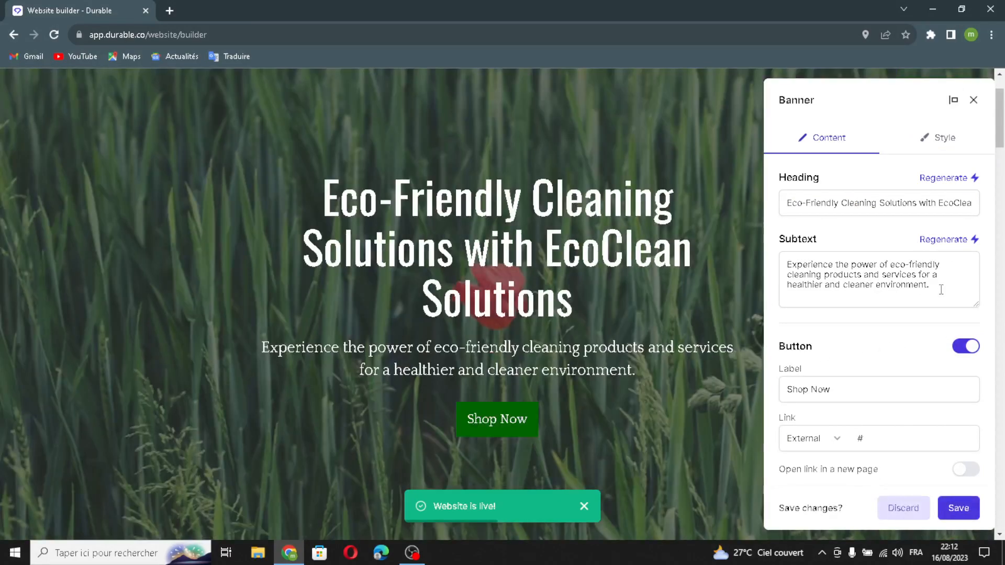
pyautogui.moveTo(931, 285); pyautogui.dragTo(1003, 340)
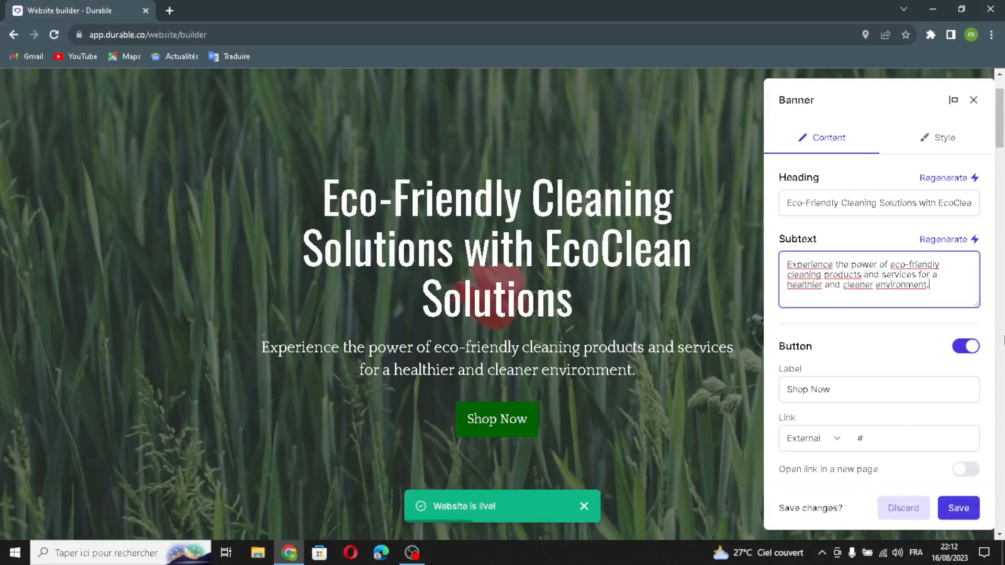
pyautogui.click(947, 240)
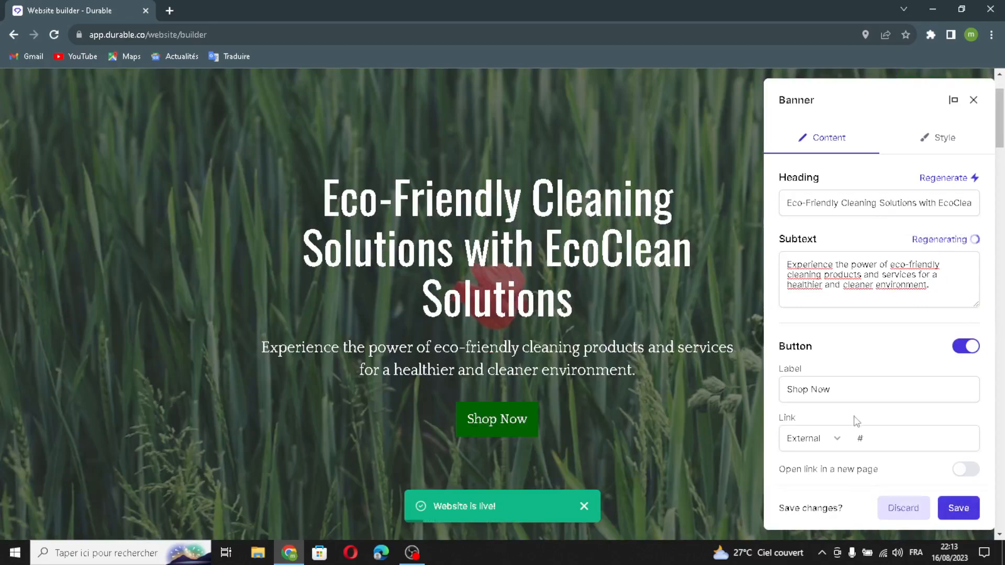
# Review the "Shop Now" button's label and link, set the link to open in a new page, and save the banner changes.
pyautogui.moveTo(857, 388); pyautogui.dragTo(900, 334)
pyautogui.click(886, 347)
pyautogui.click(858, 388)
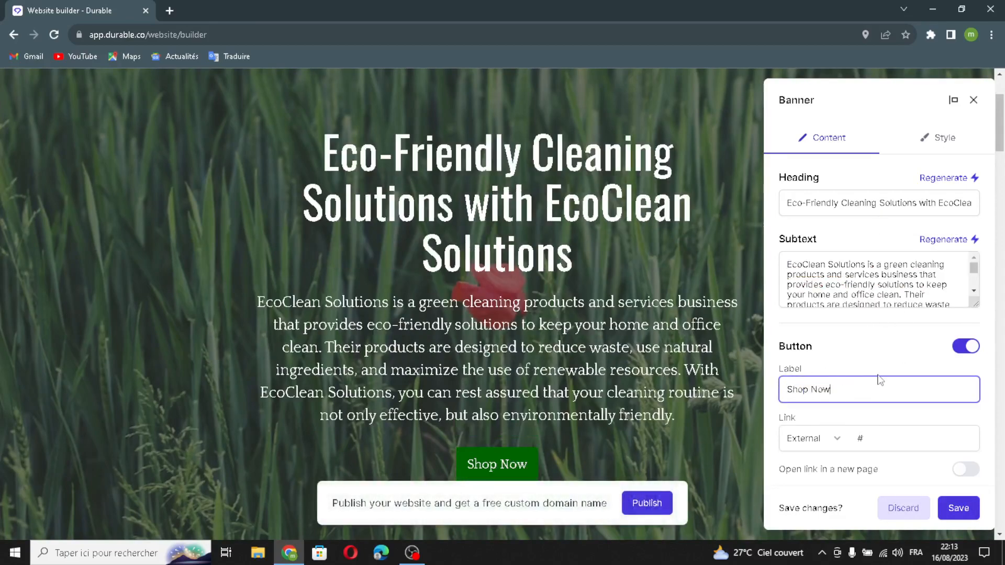
pyautogui.click(912, 441)
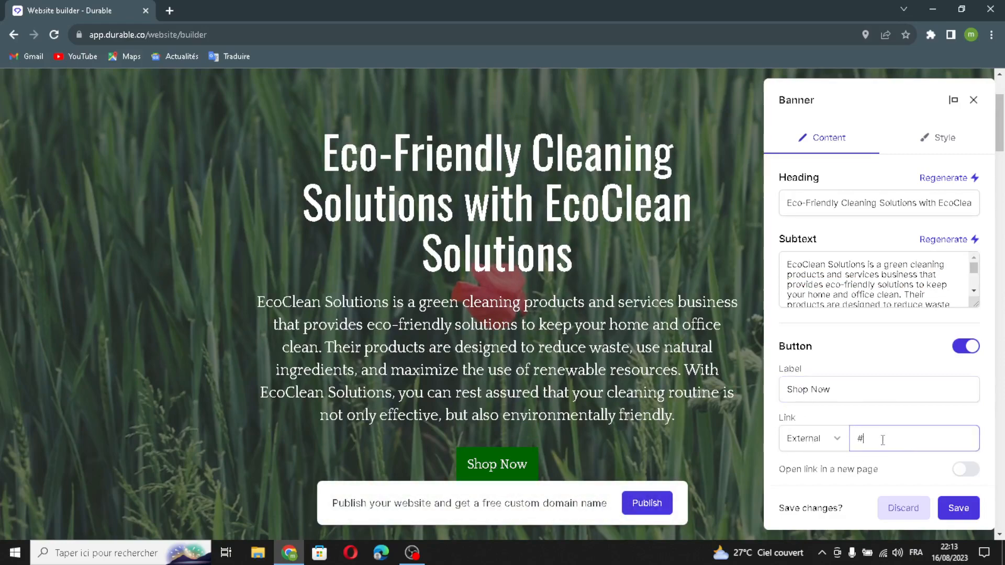
pyautogui.click(966, 469)
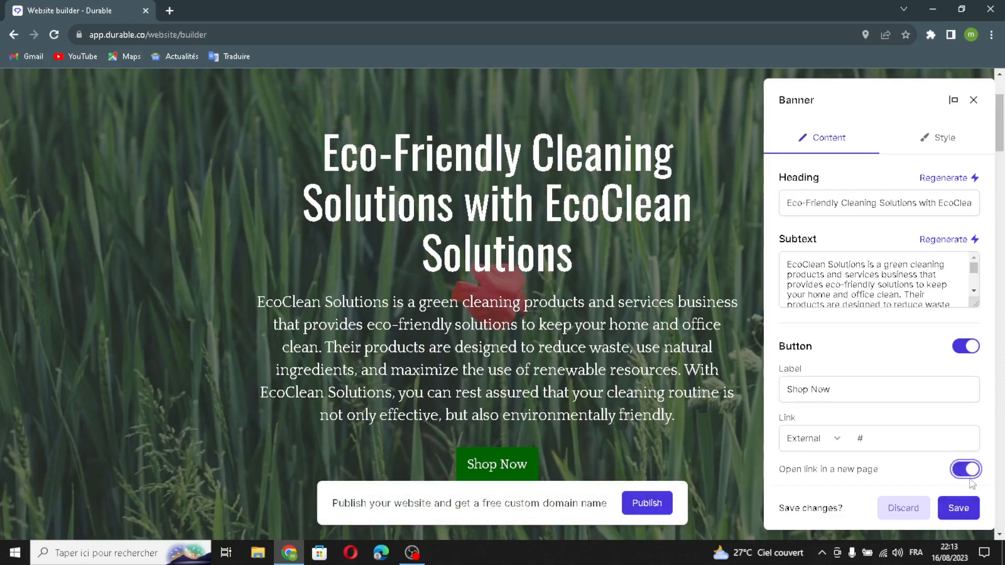
pyautogui.click(958, 508)
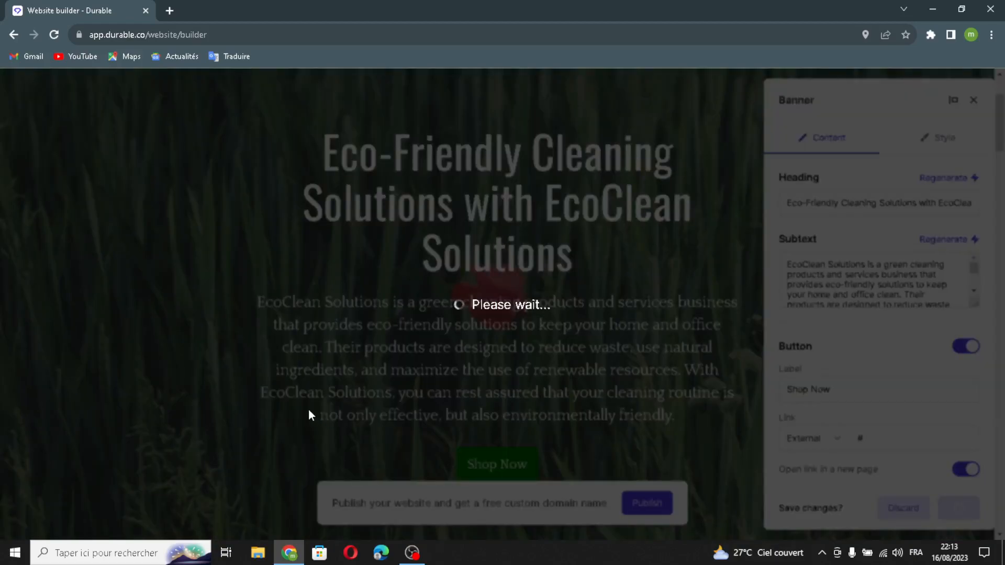
# Examine the content and style settings of the grass-field image section below the banner, including image fit, aspect ratio, spacing and background.
pyautogui.scroll(-10, 527, 359)
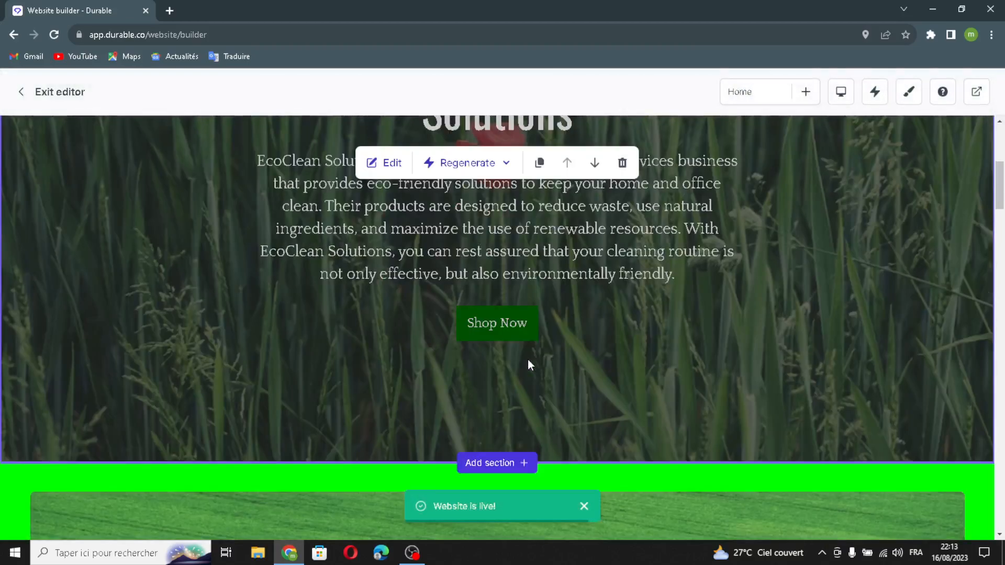
pyautogui.scroll(-3, 525, 373)
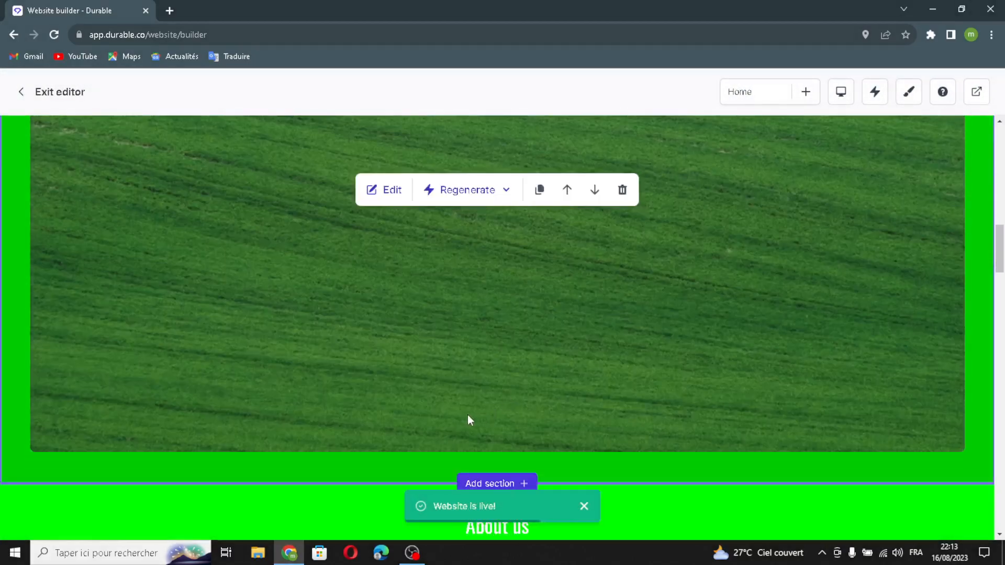
pyautogui.click(389, 193)
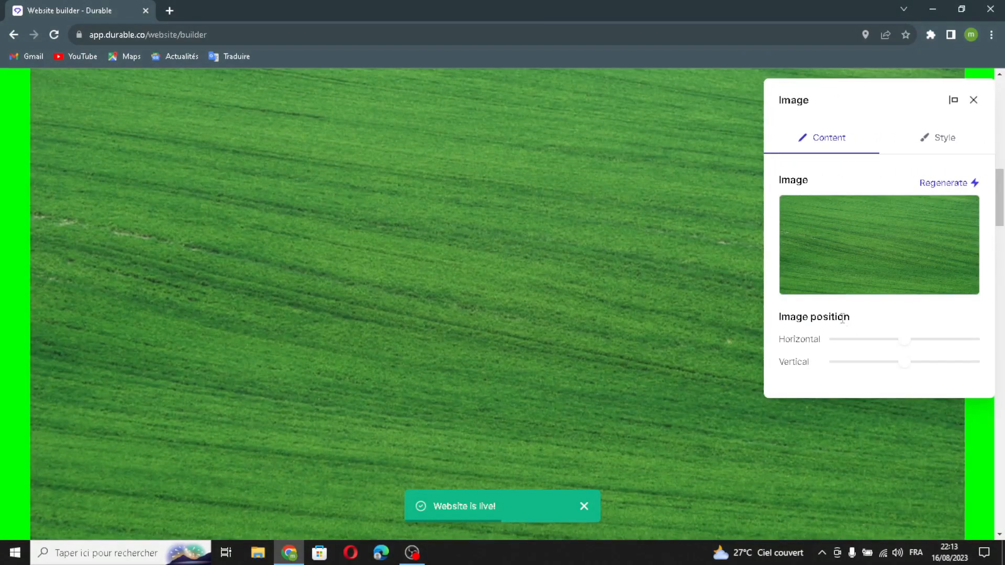
pyautogui.moveTo(894, 268)
pyautogui.moveTo(853, 213)
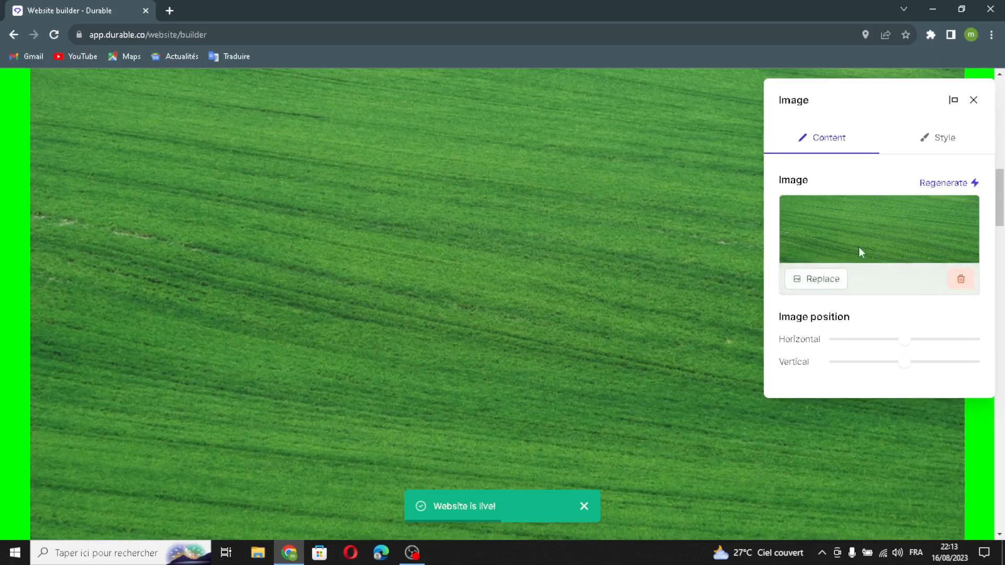
pyautogui.click(927, 139)
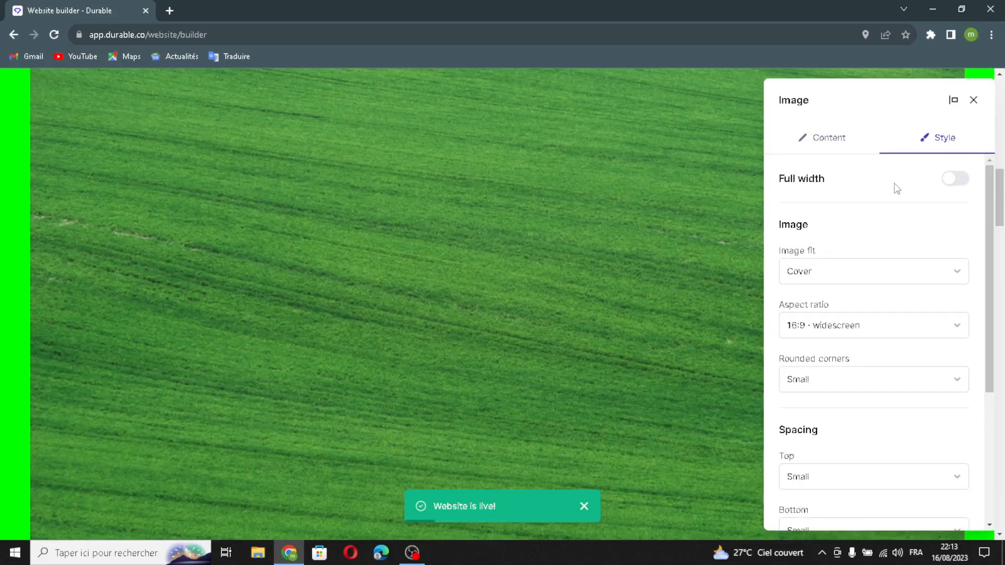
pyautogui.scroll(-1, 896, 191)
pyautogui.scroll(1, 855, 309)
pyautogui.scroll(-3, 854, 324)
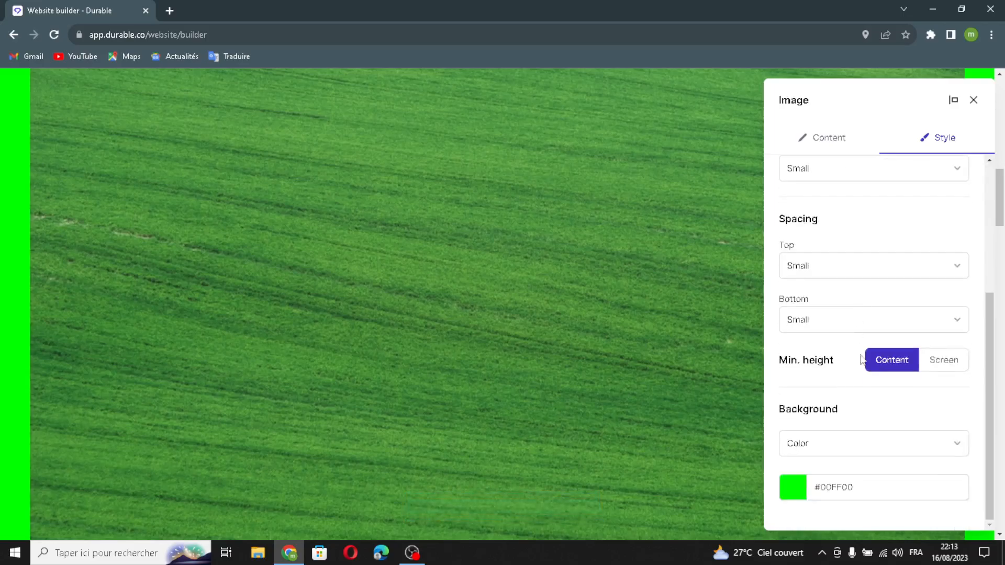
pyautogui.scroll(-2, 916, 371)
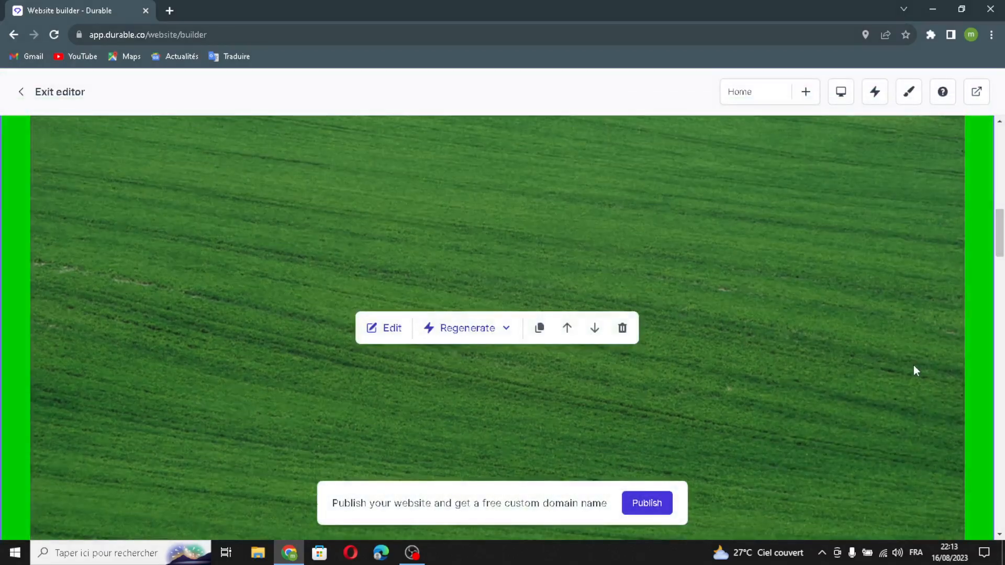
# Examine the "About us" section's text content and its alignment, spacing and background style settings without making changes.
pyautogui.scroll(-5, 714, 322)
pyautogui.scroll(3, 720, 320)
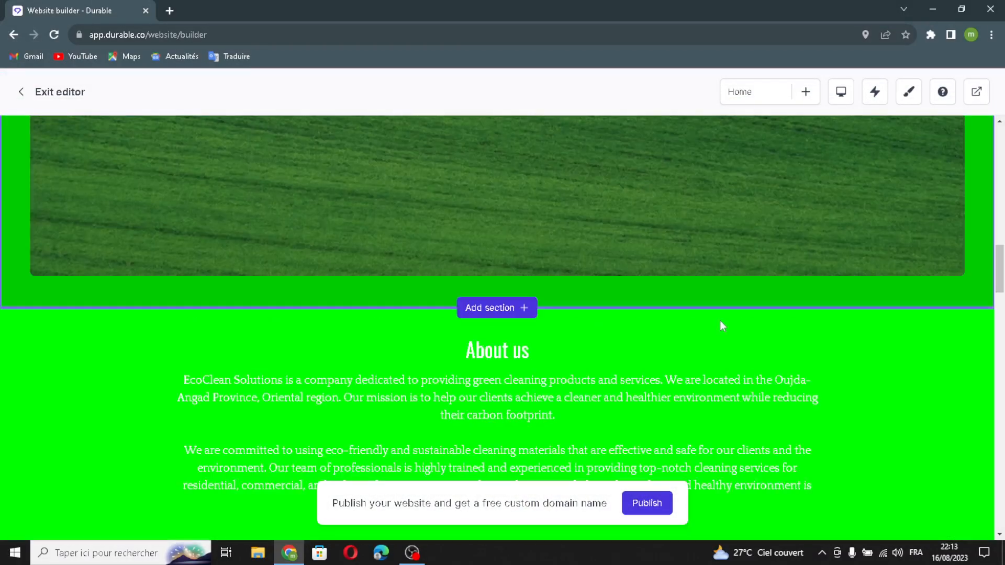
pyautogui.scroll(-1, 513, 400)
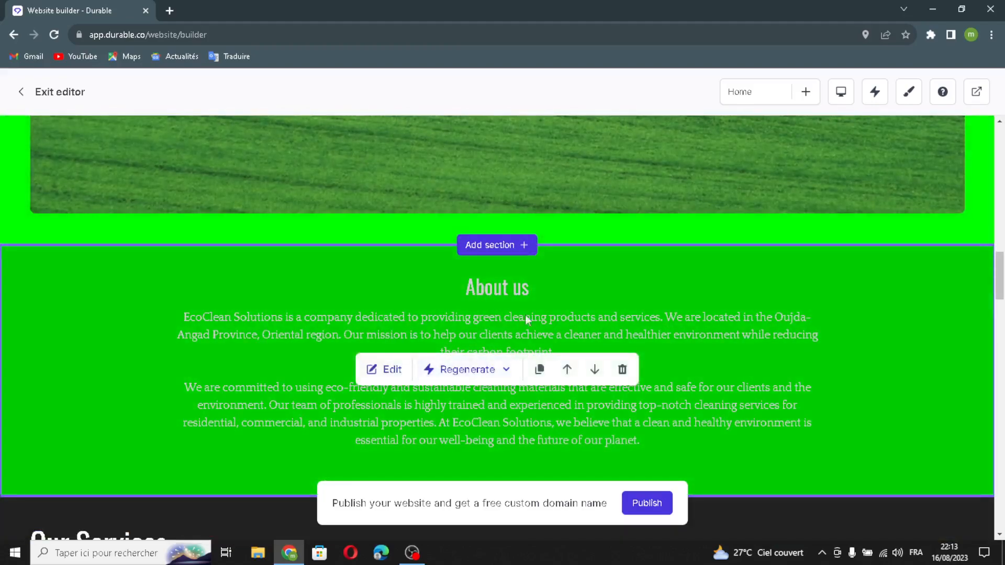
pyautogui.click(396, 365)
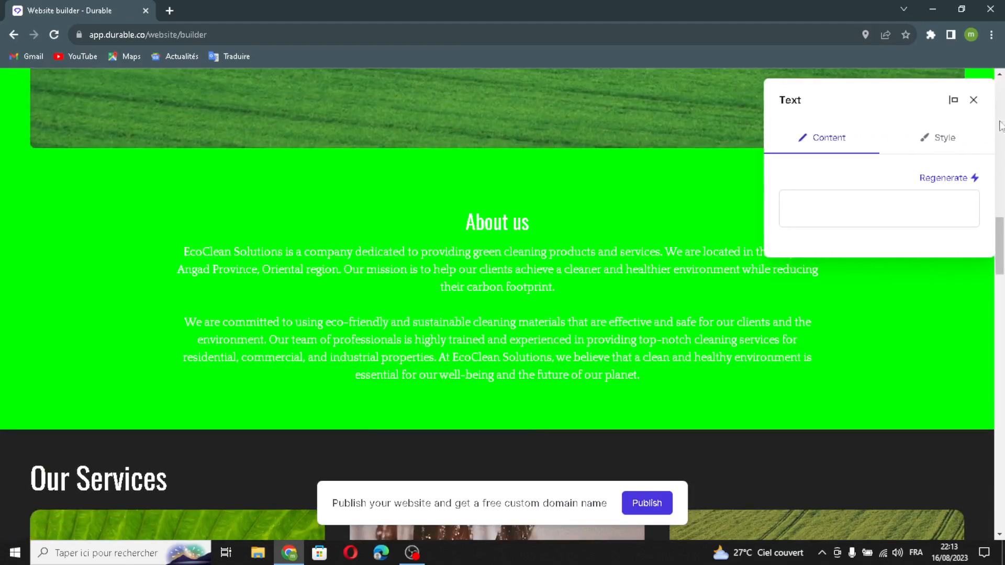
pyautogui.click(914, 215)
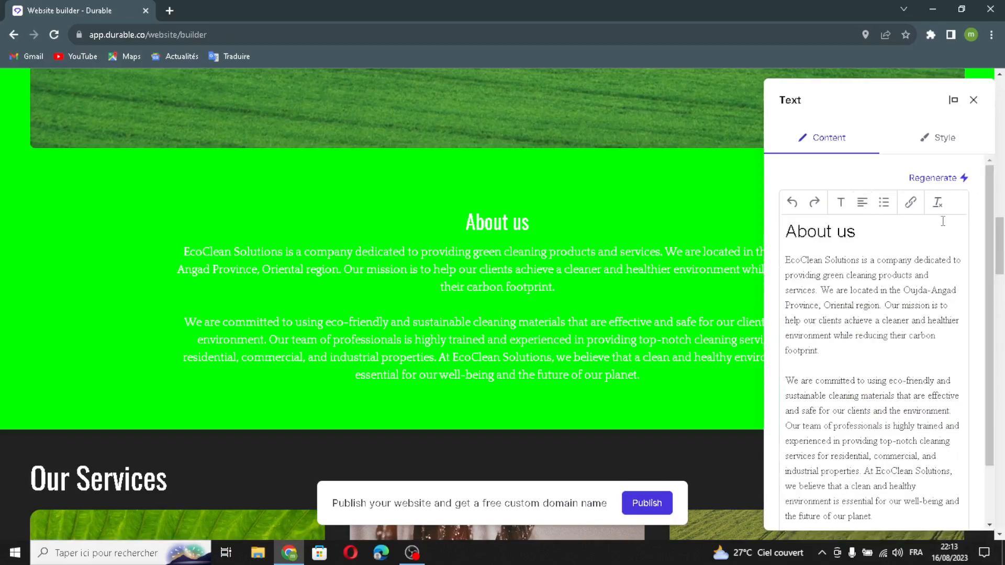
pyautogui.click(944, 141)
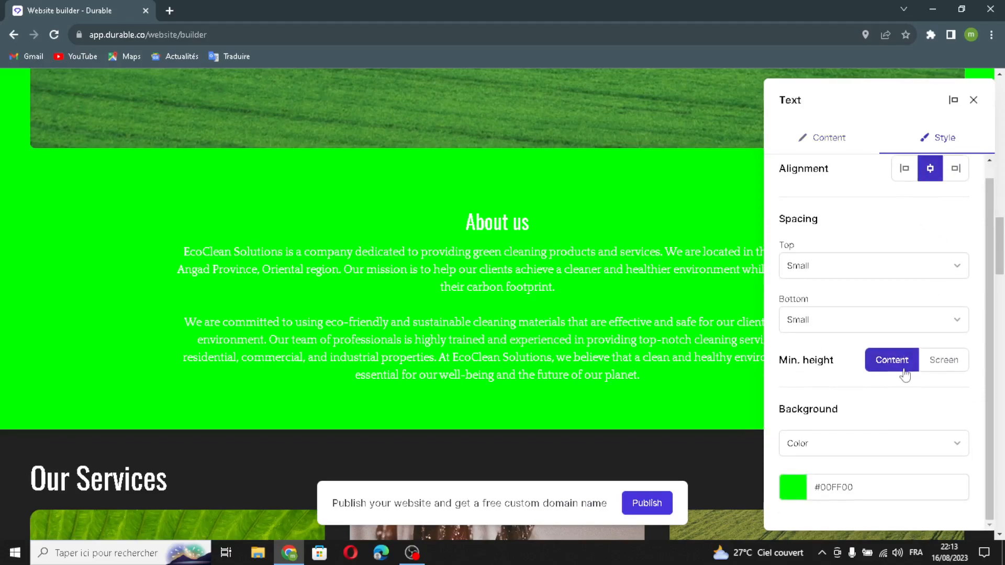
pyautogui.click(974, 101)
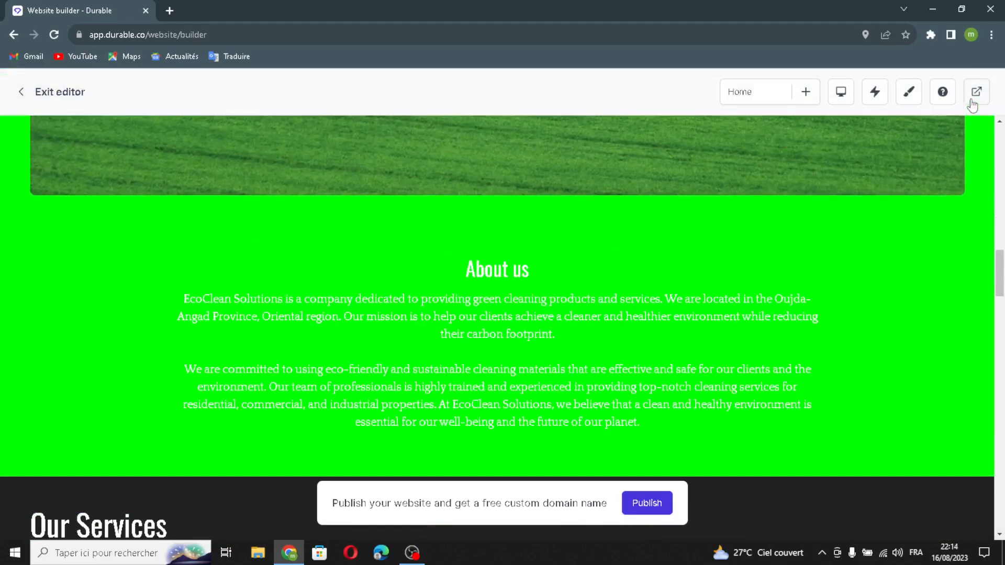
# Open the "Our Services" list for editing and review its heading, display options and list items.
pyautogui.scroll(-4, 900, 312)
pyautogui.scroll(-3, 645, 360)
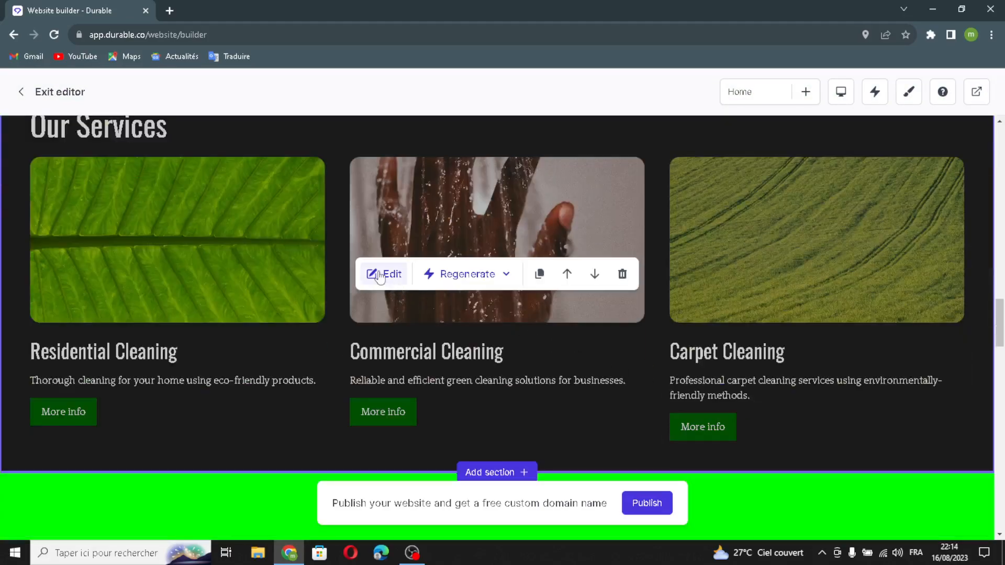
pyautogui.click(381, 274)
pyautogui.click(835, 210)
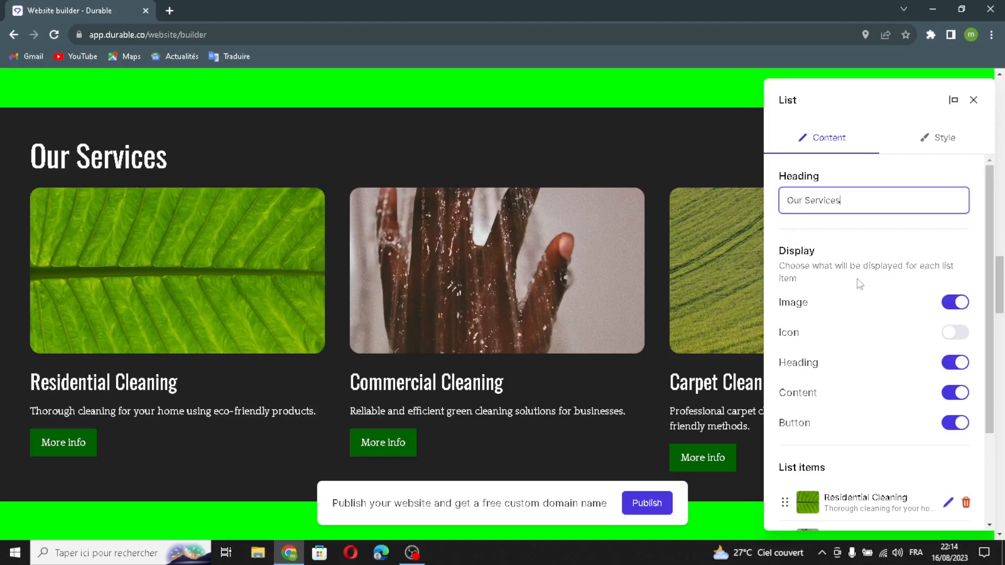
pyautogui.scroll(-3, 814, 309)
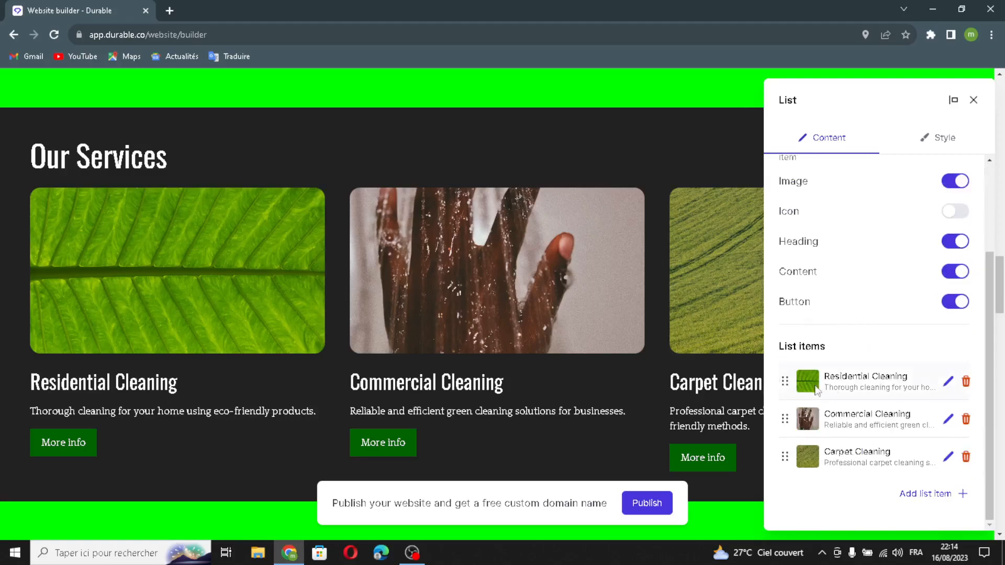
# Add a new list item to the services with an AI-generated image, title and content.
pyautogui.click(925, 495)
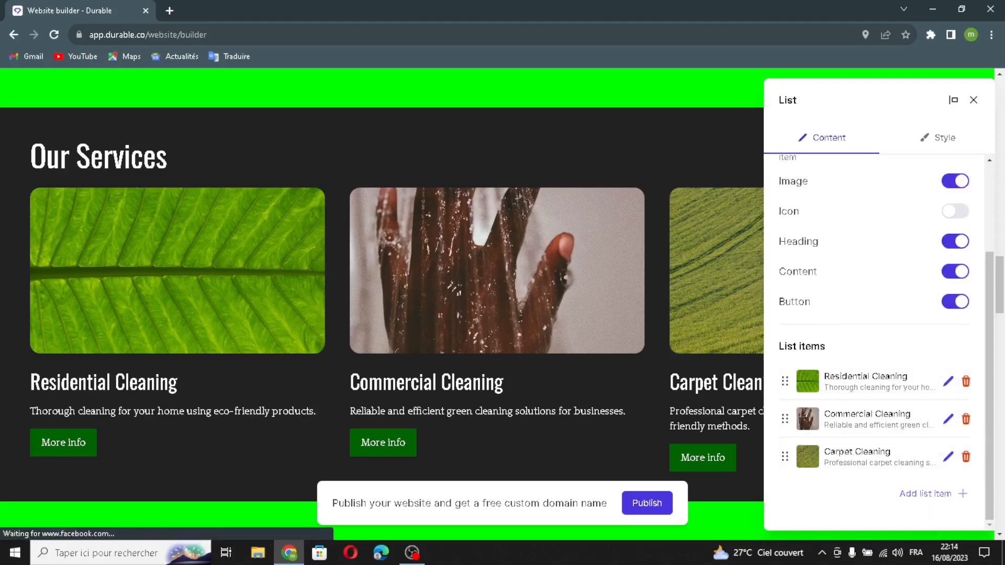
pyautogui.click(590, 166)
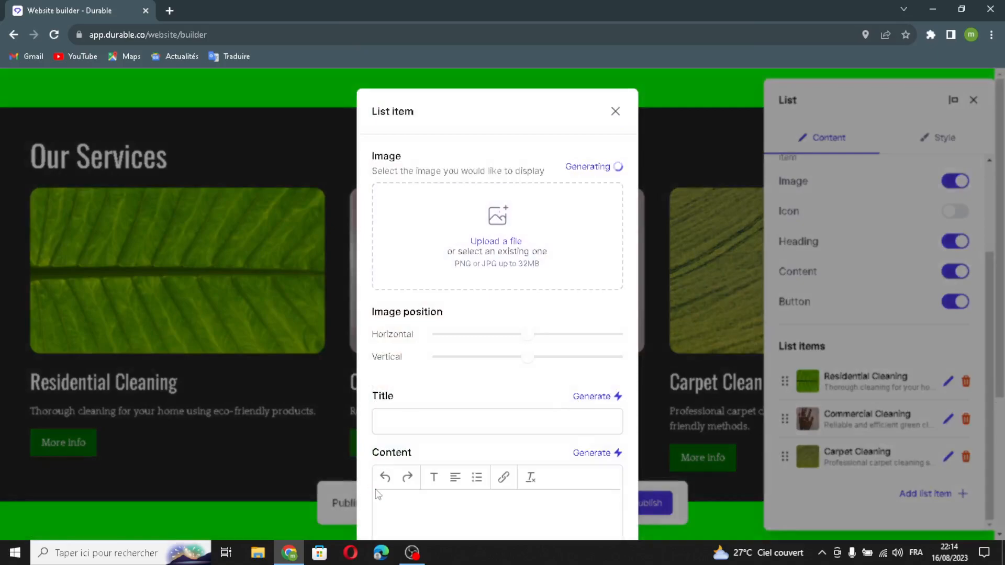
pyautogui.scroll(-1, 463, 378)
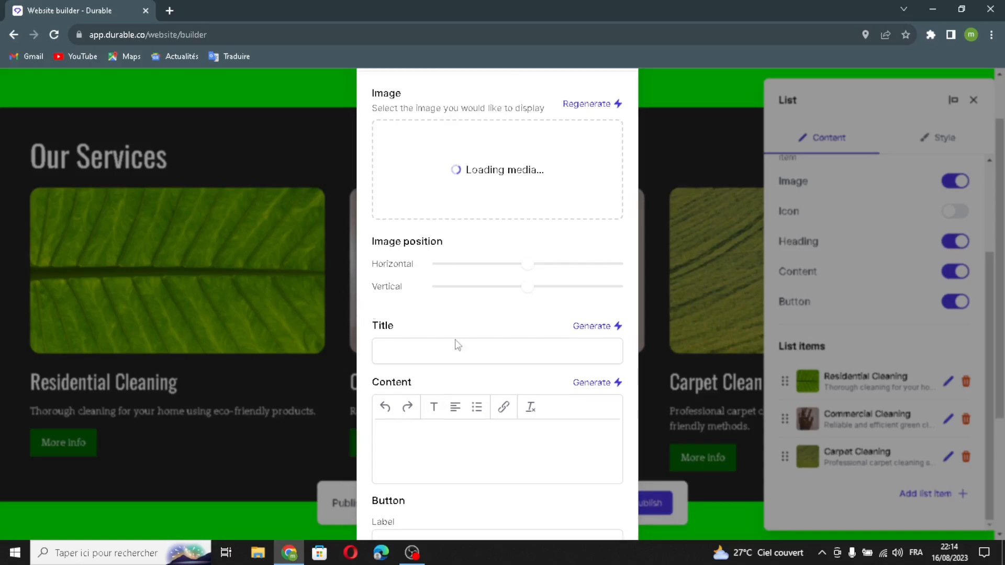
pyautogui.click(587, 330)
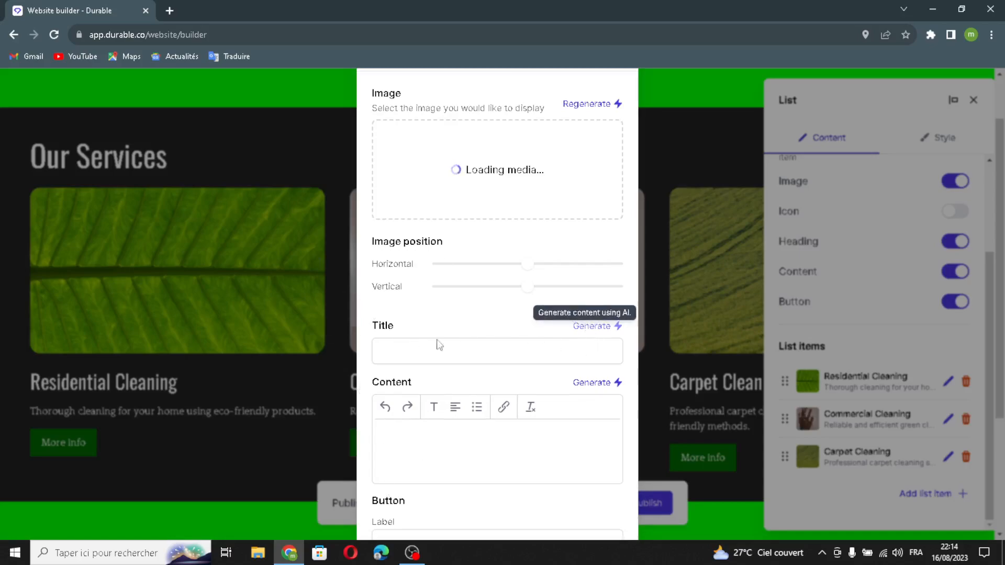
pyautogui.click(589, 383)
pyautogui.scroll(-1, 475, 494)
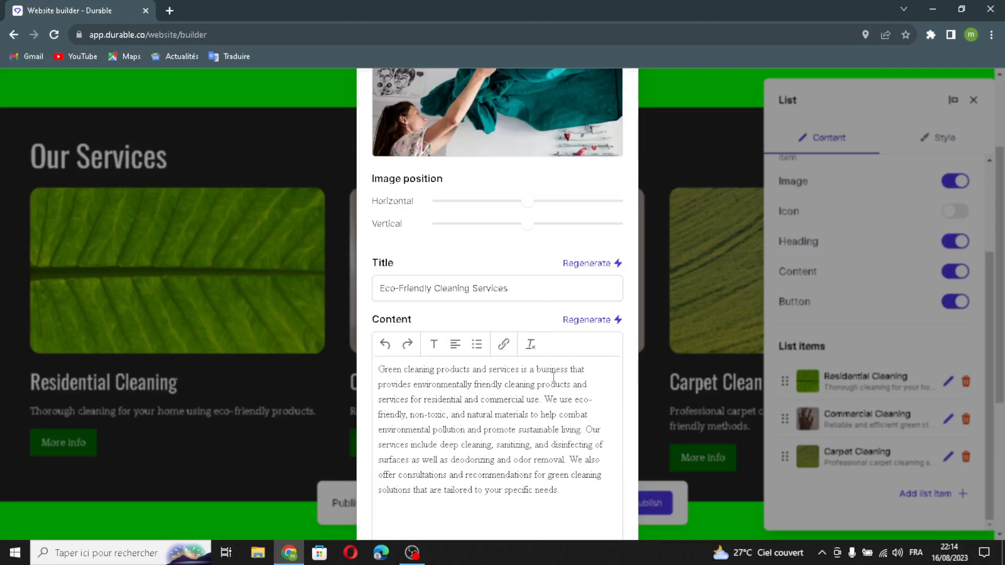
# Leave the new list item's button label and link empty, and save the item and the services list changes.
pyautogui.scroll(-3, 544, 419)
pyautogui.click(412, 417)
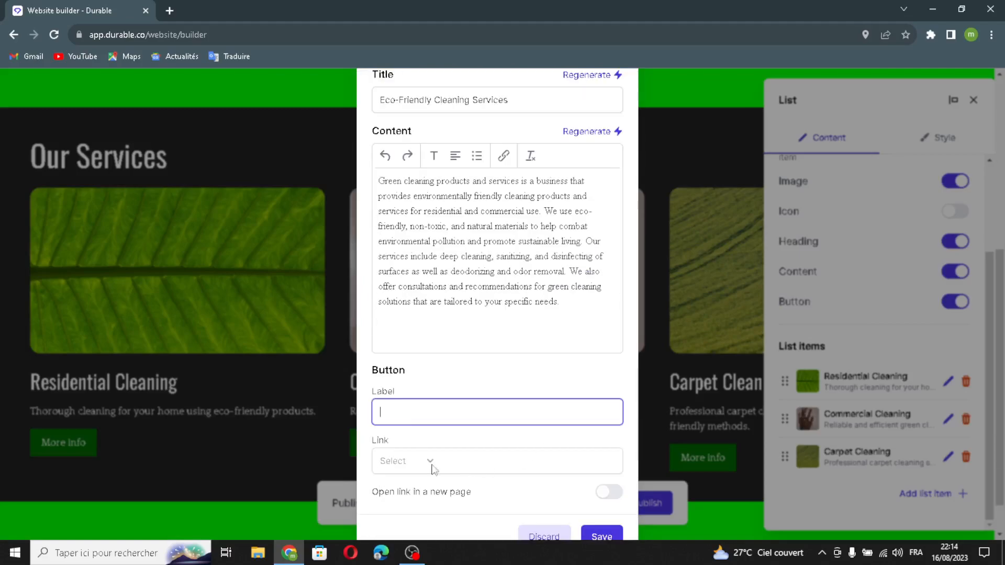
pyautogui.scroll(-1, 503, 468)
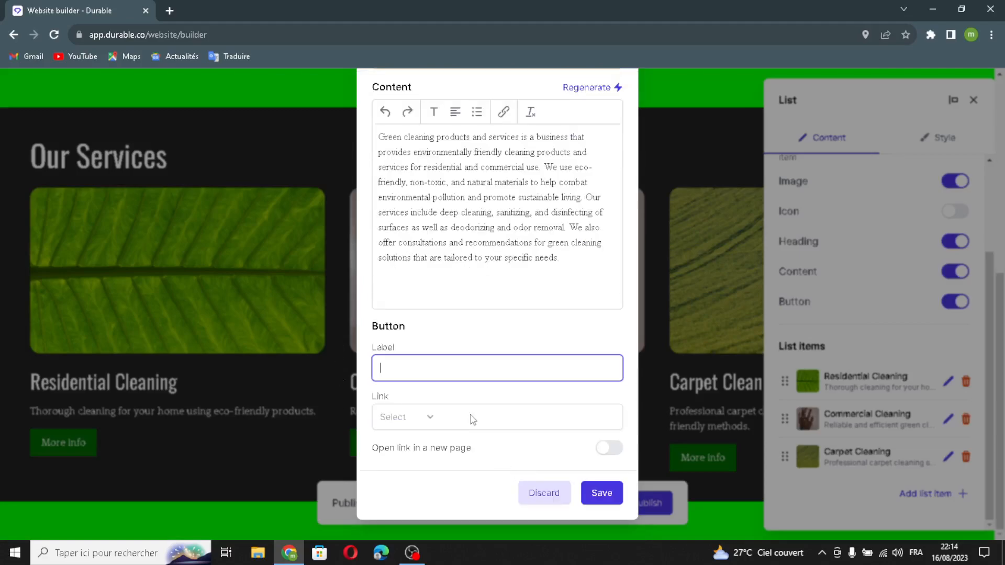
pyautogui.click(597, 493)
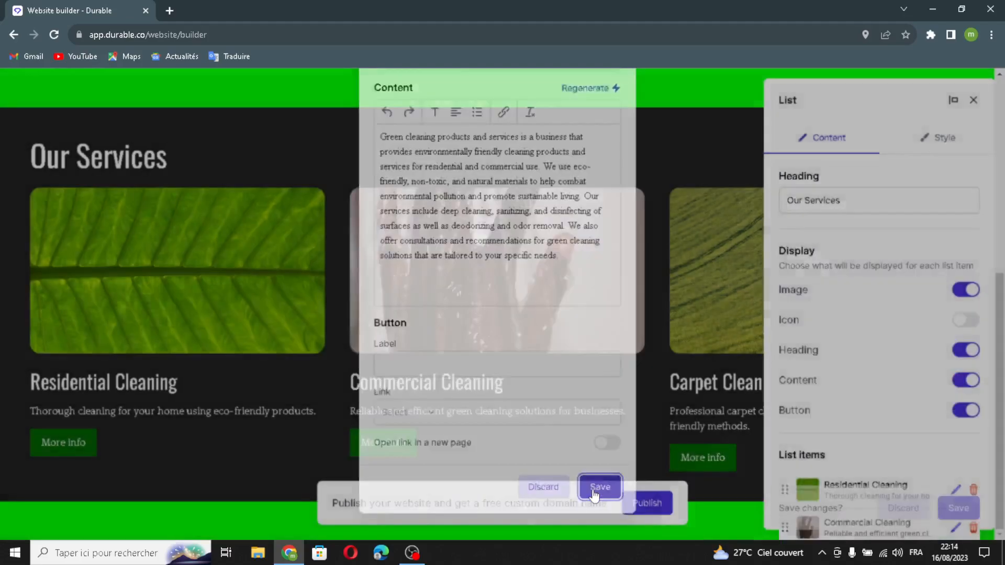
pyautogui.click(969, 517)
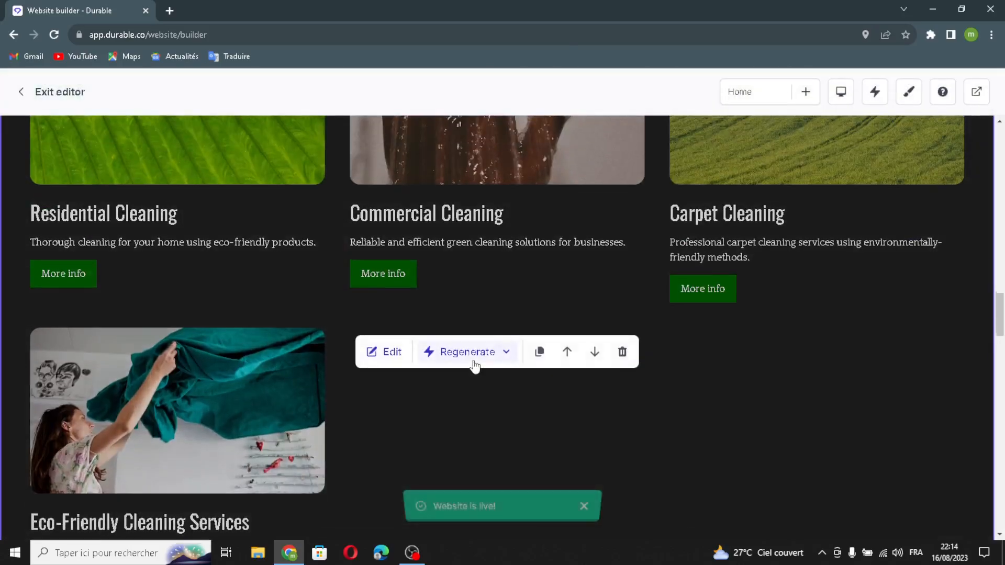
# Add a testimonial with an AI-generated quote and author name to the testimonials section, and save the changes.
pyautogui.scroll(-10, 473, 361)
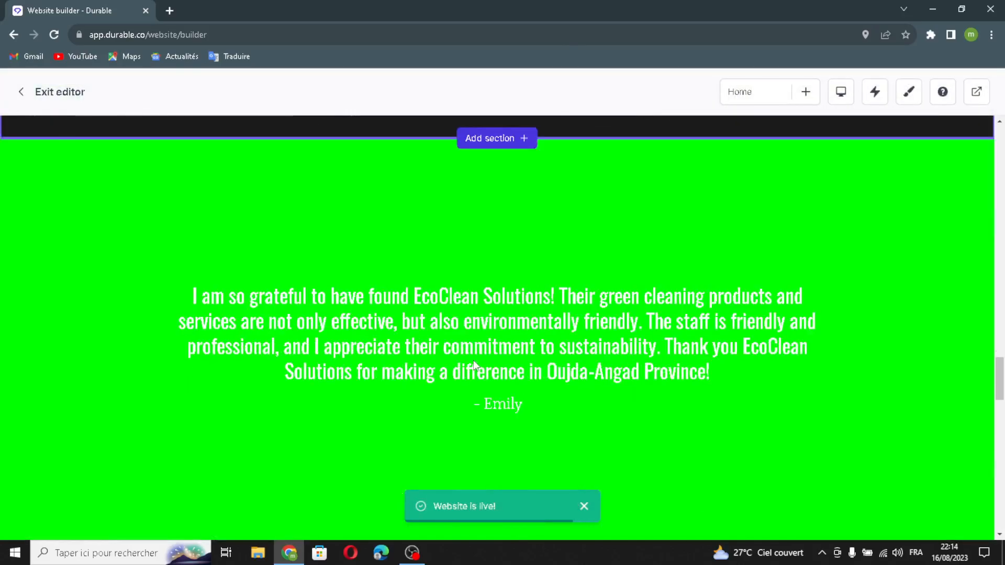
pyautogui.scroll(-1, 473, 361)
pyautogui.moveTo(436, 364)
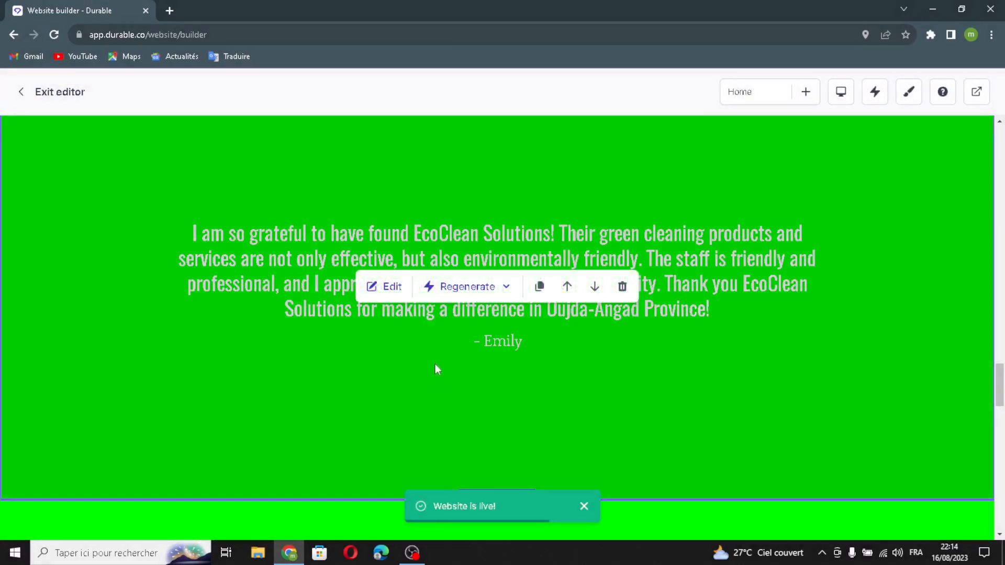
pyautogui.click(393, 286)
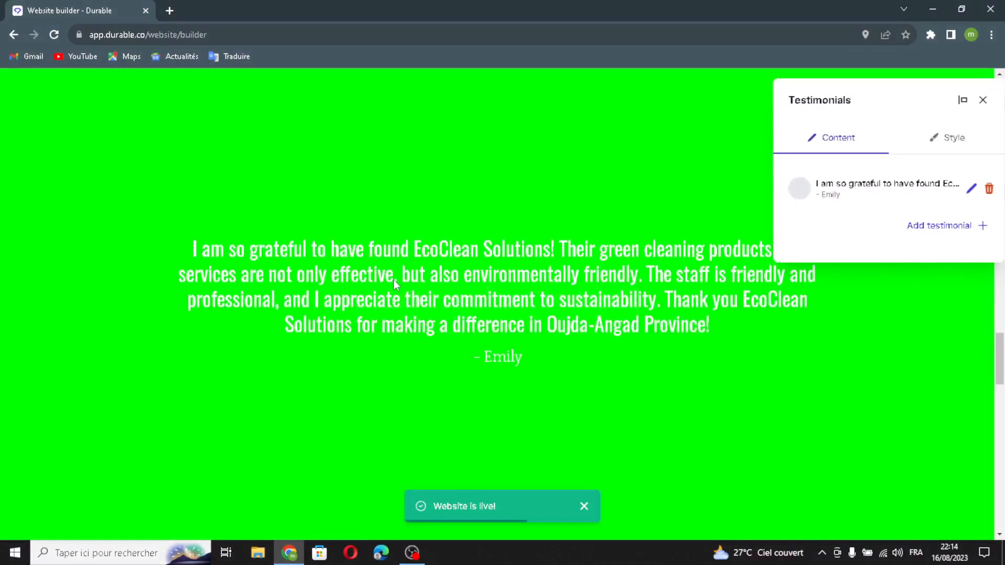
pyautogui.click(929, 226)
pyautogui.click(601, 198)
pyautogui.click(602, 286)
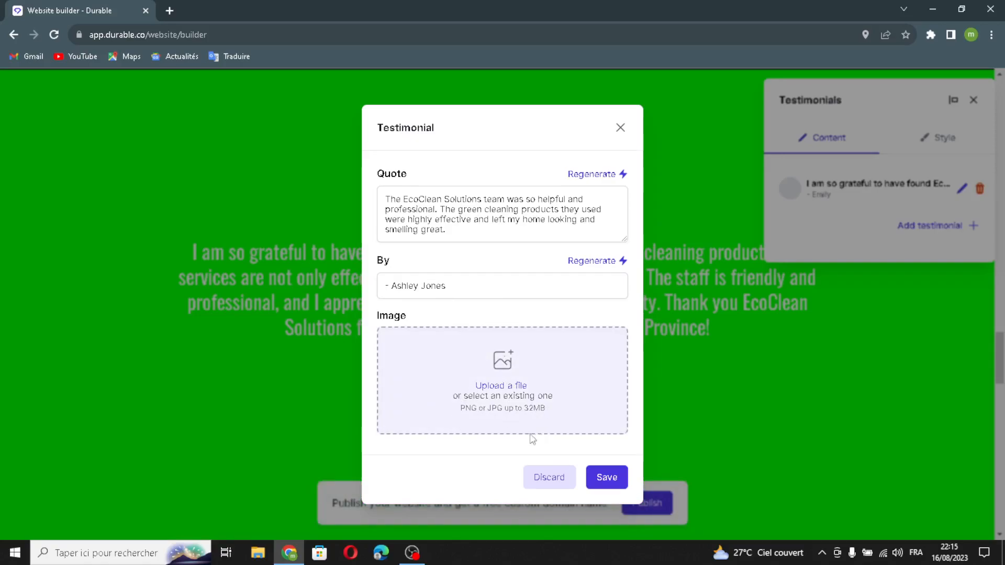
pyautogui.click(606, 477)
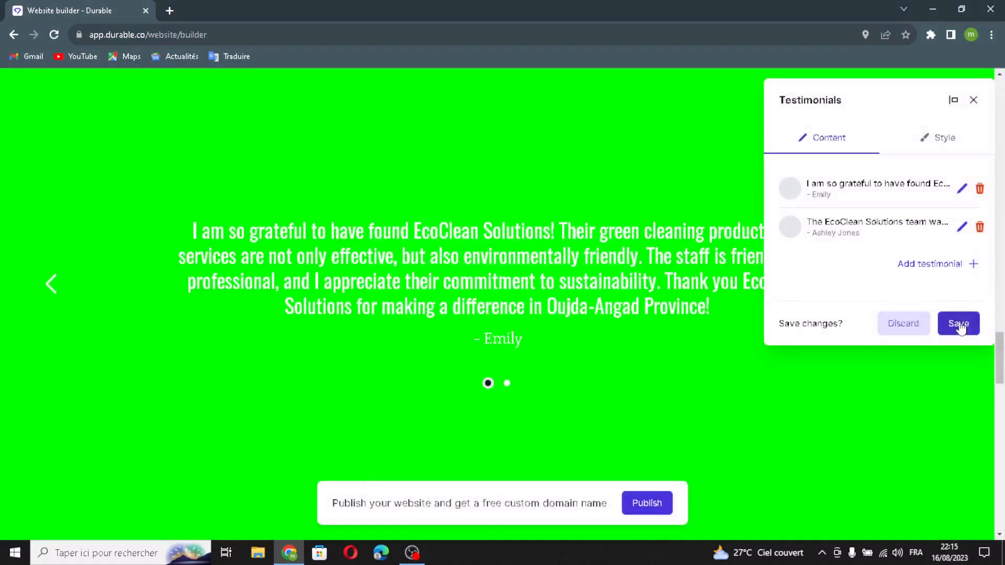
pyautogui.click(958, 325)
pyautogui.scroll(-8, 819, 447)
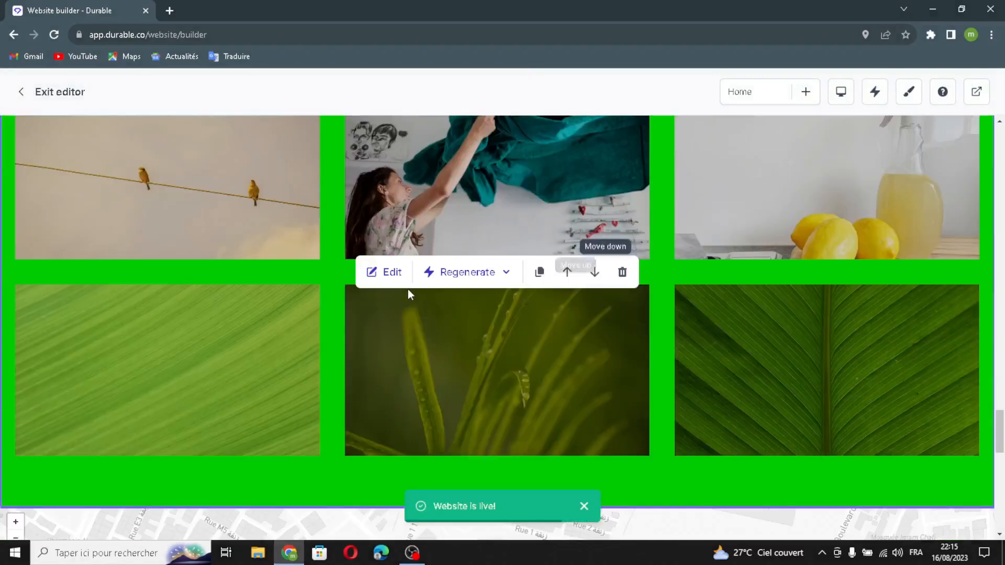
# Add an AI-generated image to the gallery section and open the upload option for another gallery image.
pyautogui.click(392, 275)
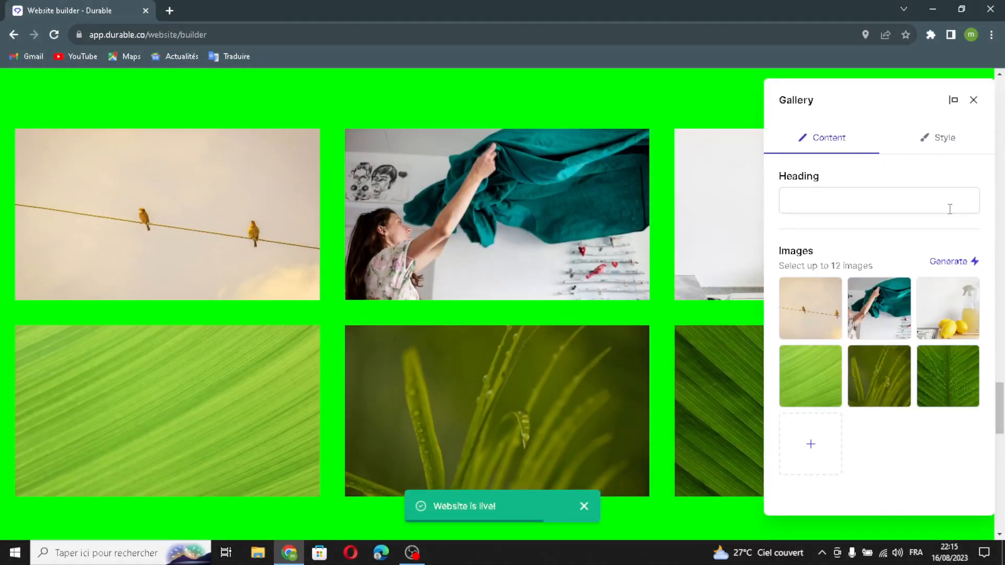
pyautogui.click(928, 206)
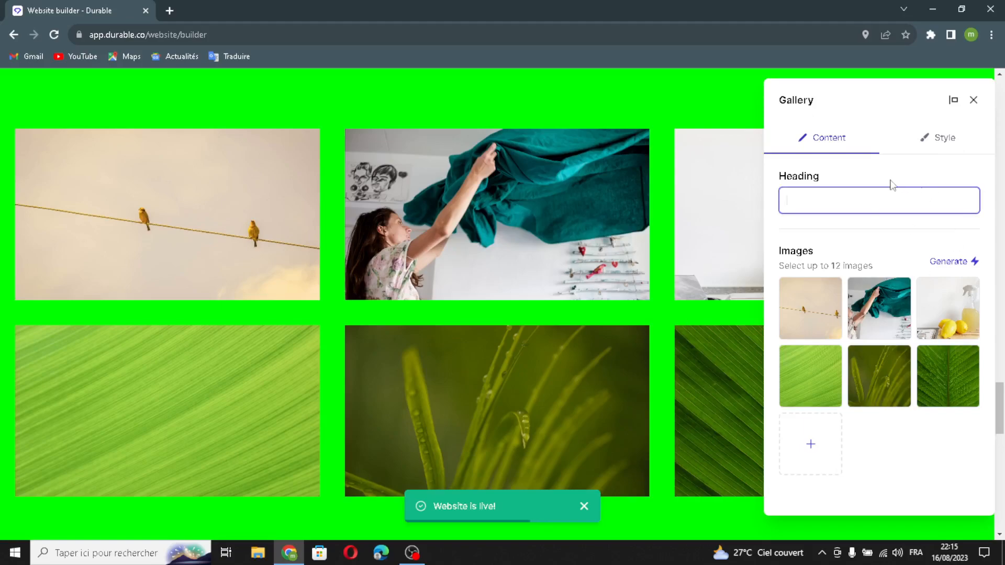
pyautogui.click(942, 265)
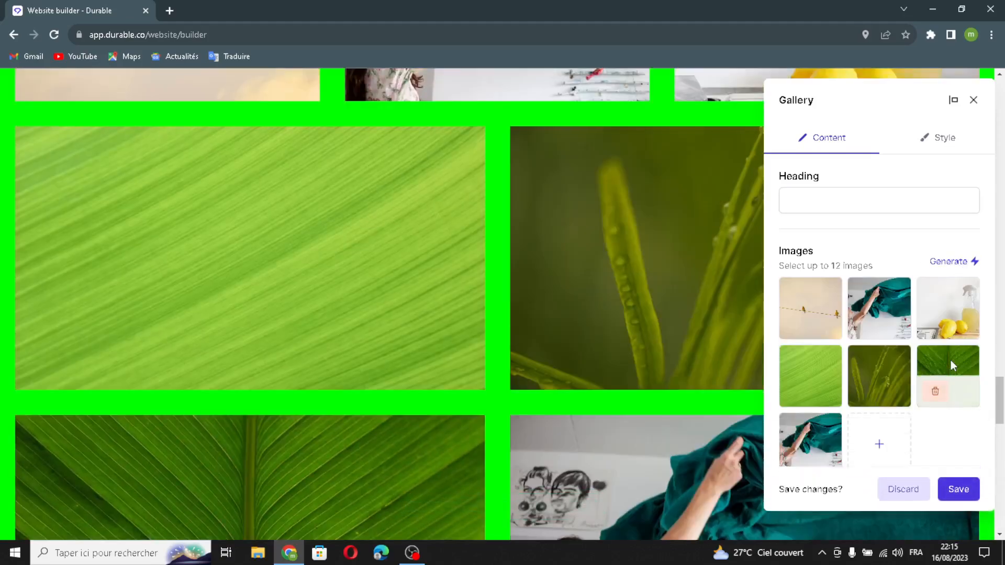
pyautogui.click(878, 464)
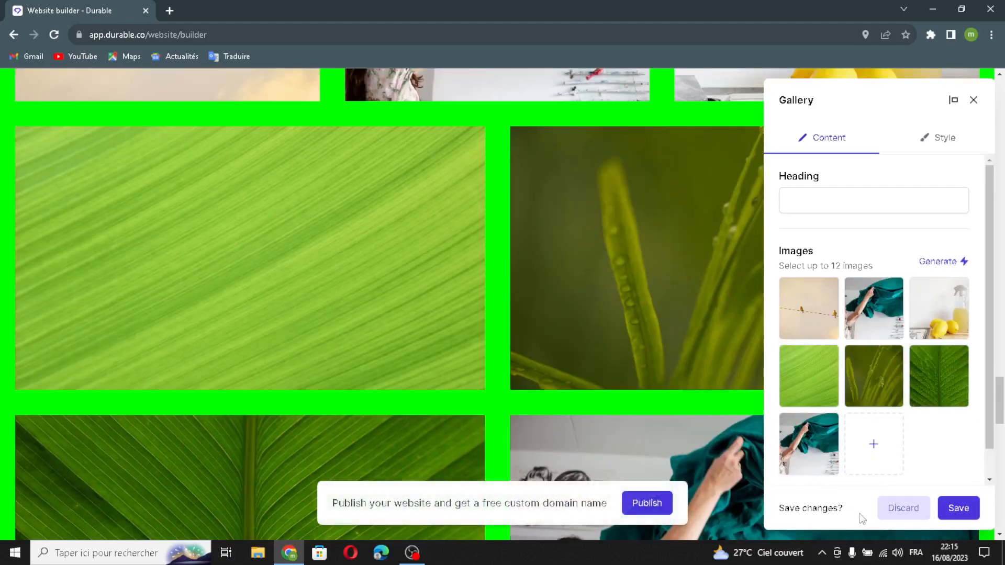
pyautogui.click(403, 137)
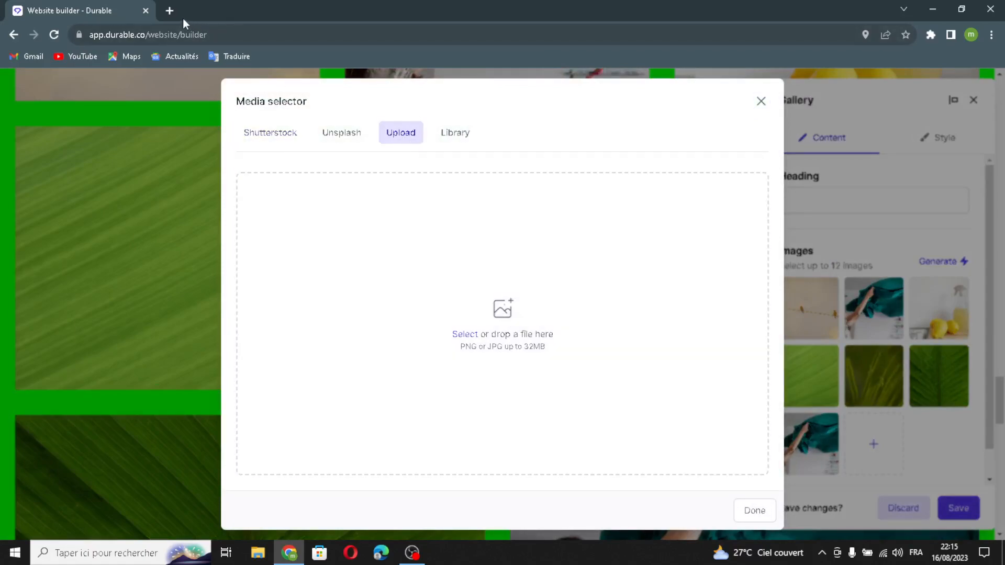
pyautogui.click(170, 11)
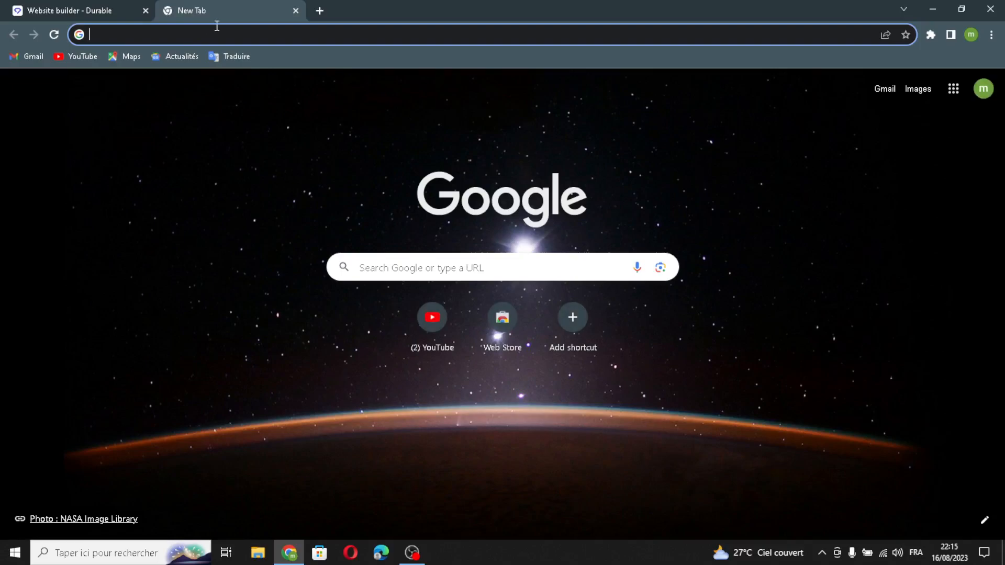
pyautogui.write('ge')
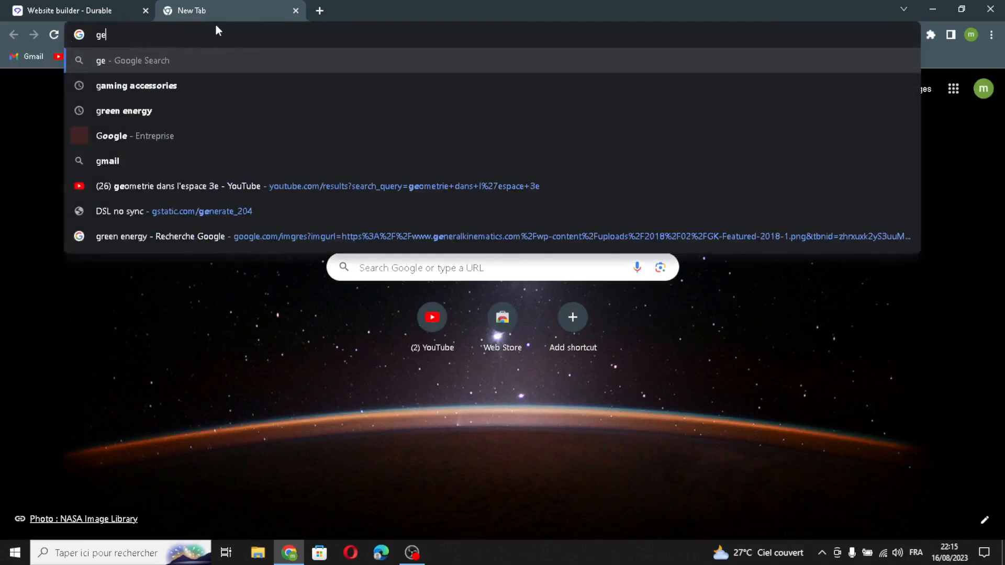
pyautogui.write('een')
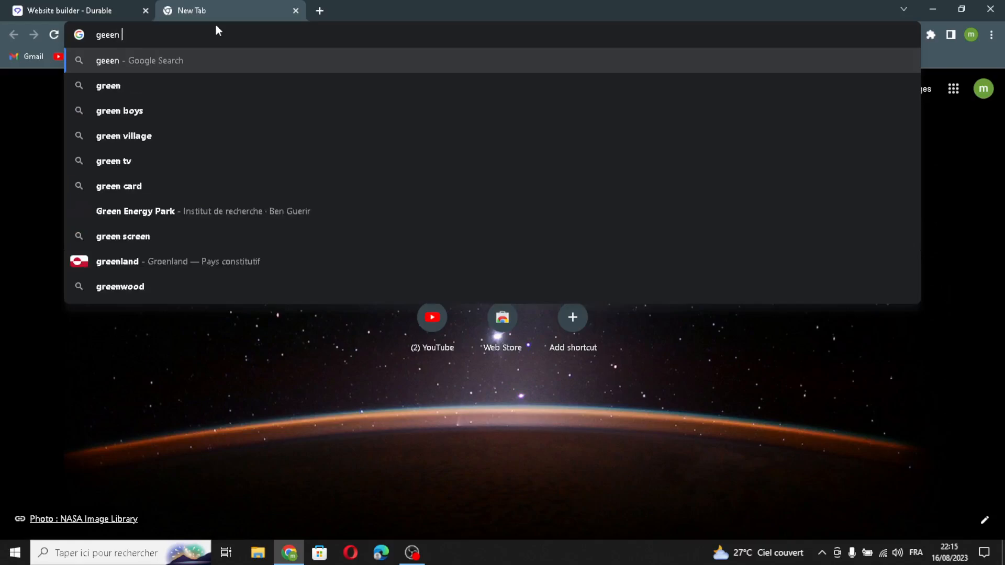
pyautogui.press('Return')
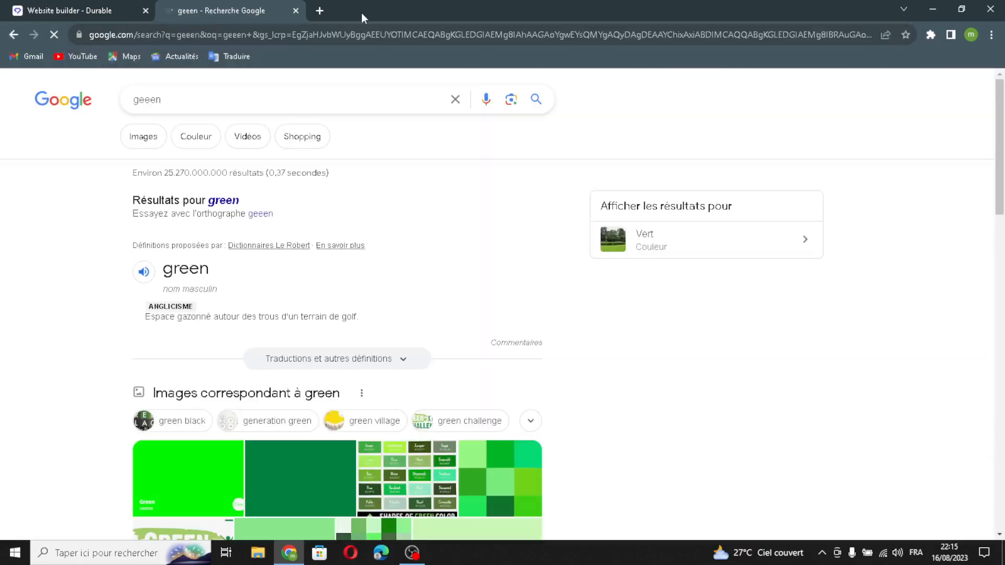
# Search Google Images for "green cleaning product" in a new browser tab.
pyautogui.click(323, 11)
pyautogui.write('green')
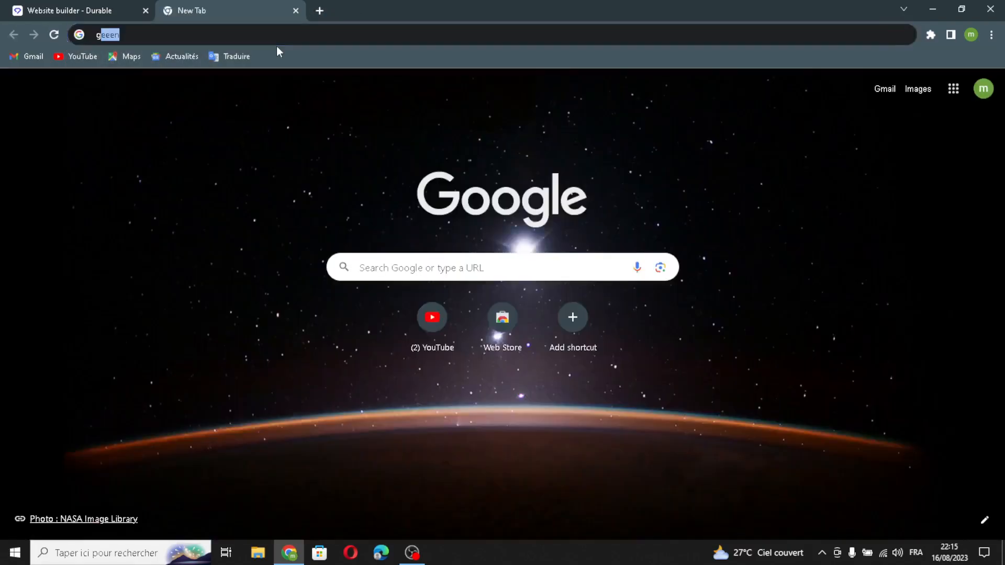
pyautogui.write(' d')
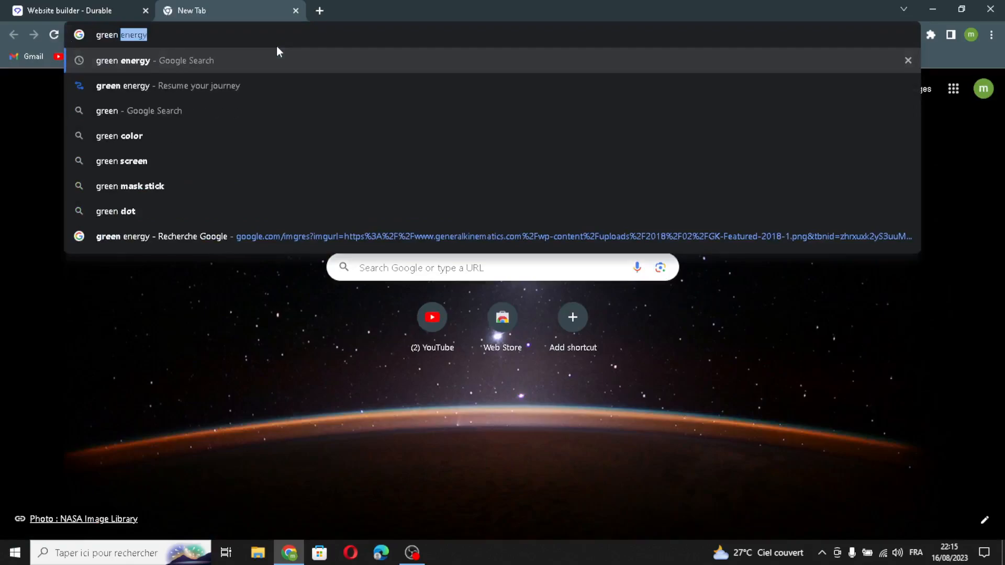
pyautogui.write('ean')
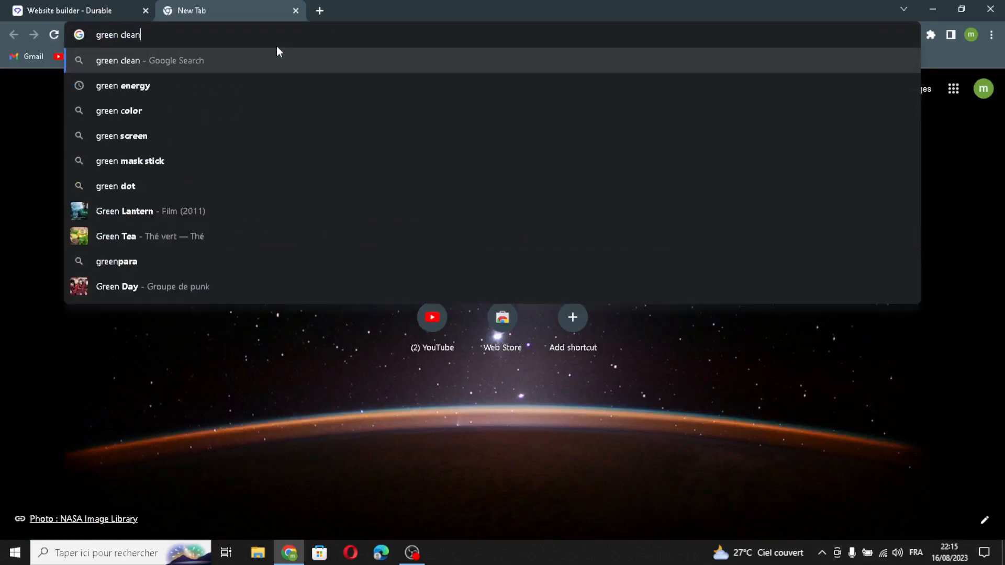
pyautogui.write('ing produ')
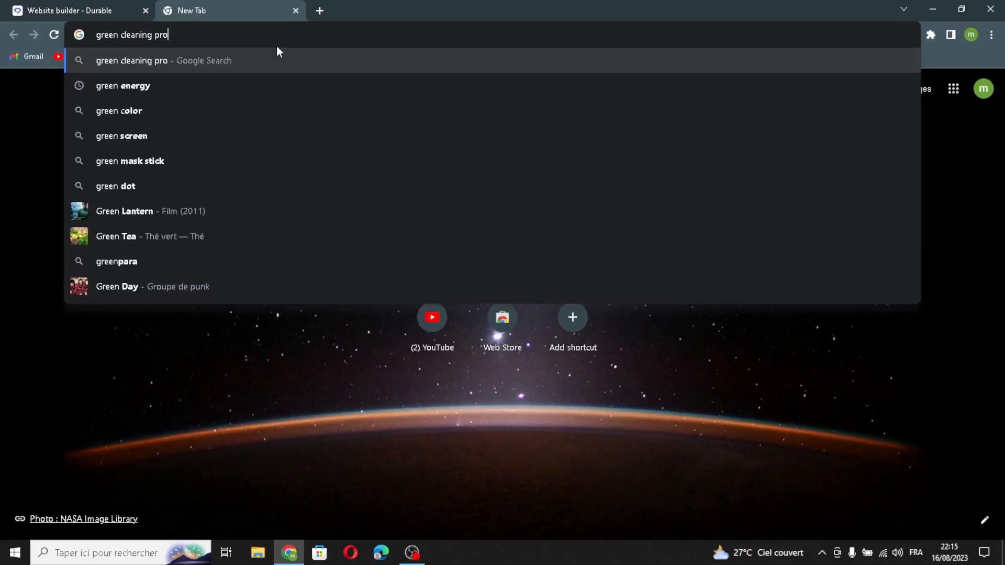
pyautogui.write('ct')
pyautogui.press('Return')
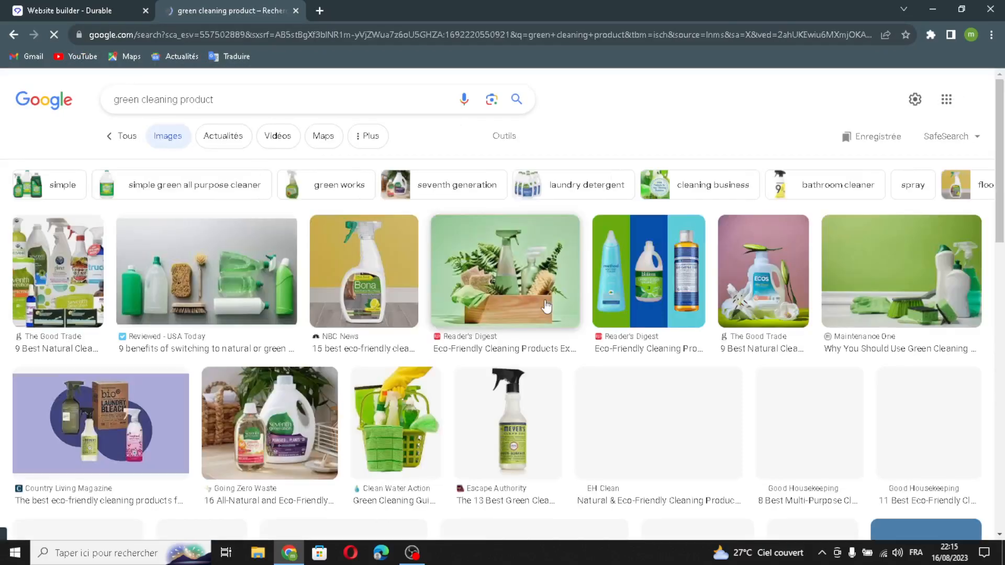
# Upload the found picture of spray bottles and plants in a wooden crate to the website's gallery.
pyautogui.scroll(-1, 547, 305)
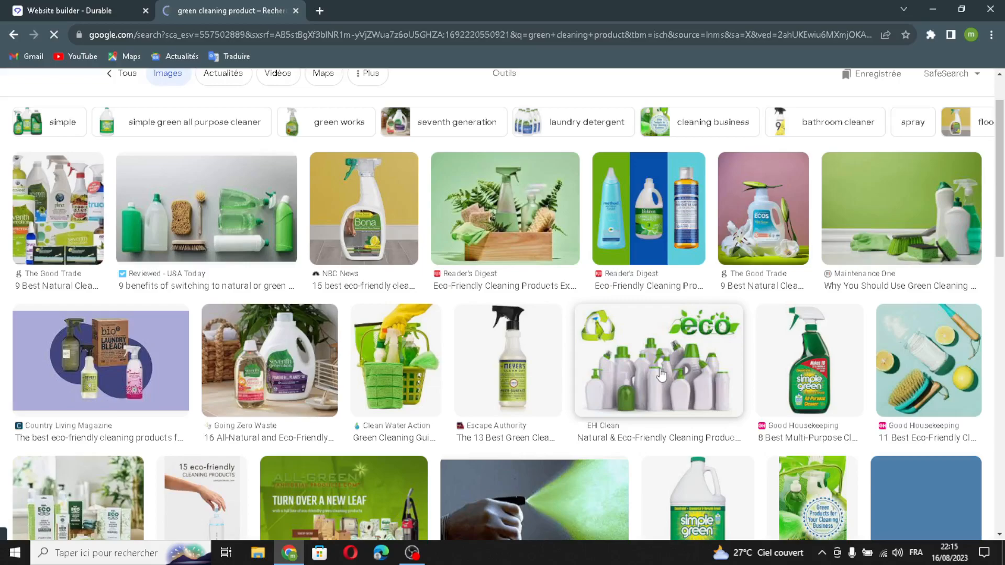
pyautogui.moveTo(500, 218); pyautogui.dragTo(225, 8)
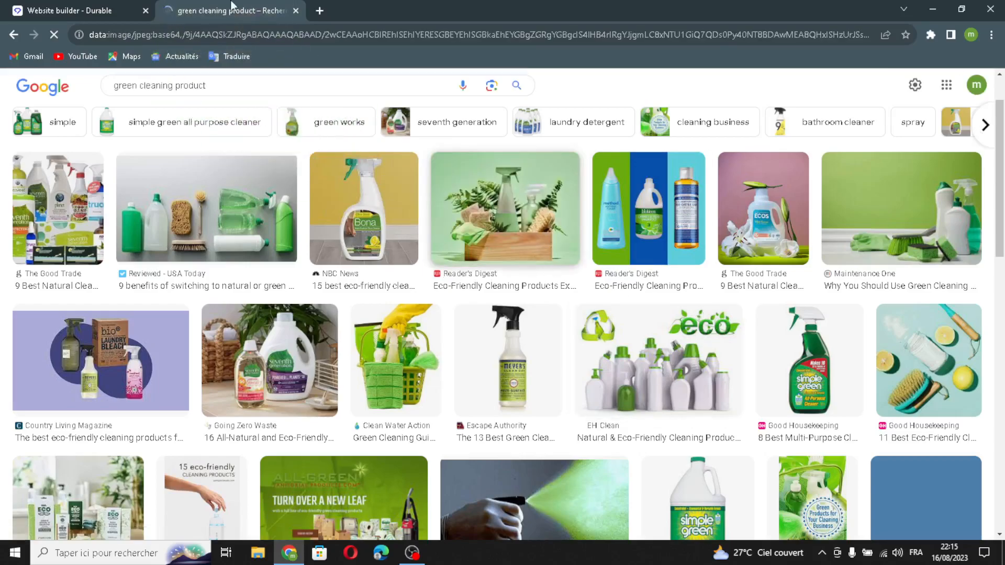
pyautogui.moveTo(460, 361); pyautogui.dragTo(575, 410)
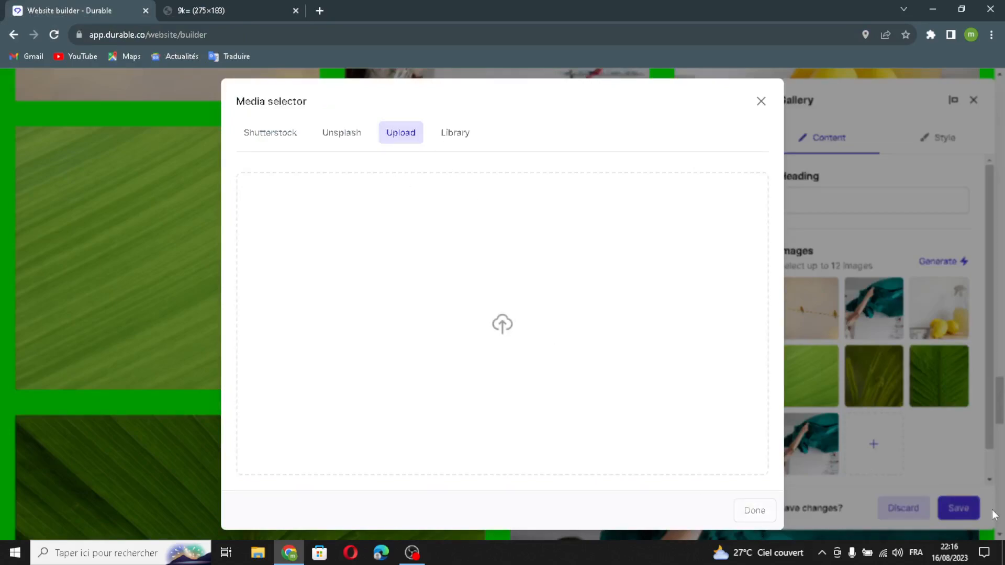
pyautogui.click(448, 135)
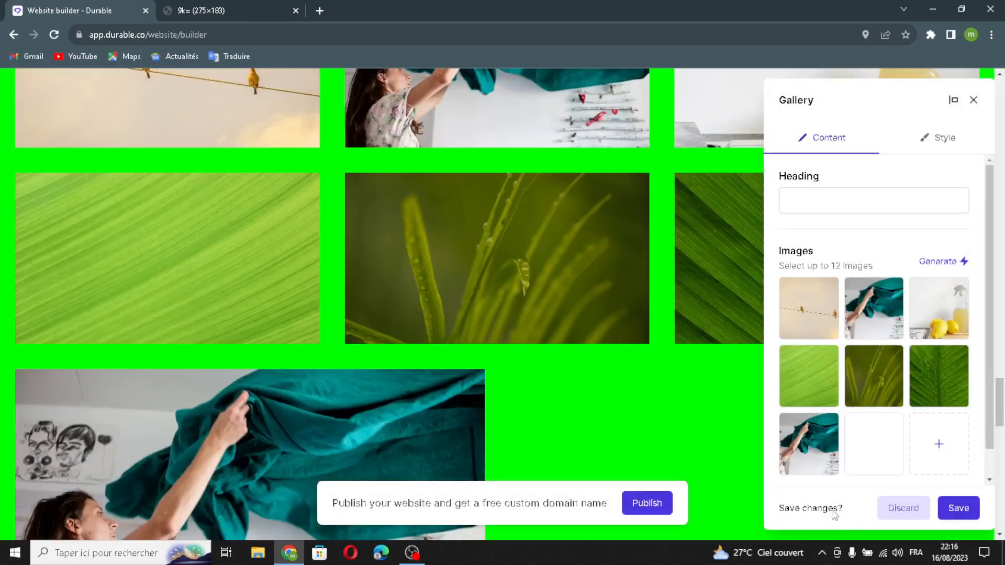
# Insert the Shutterstock picture of colorful cleaning bottles with a yellow glove into the gallery, and save the gallery changes.
pyautogui.click(939, 444)
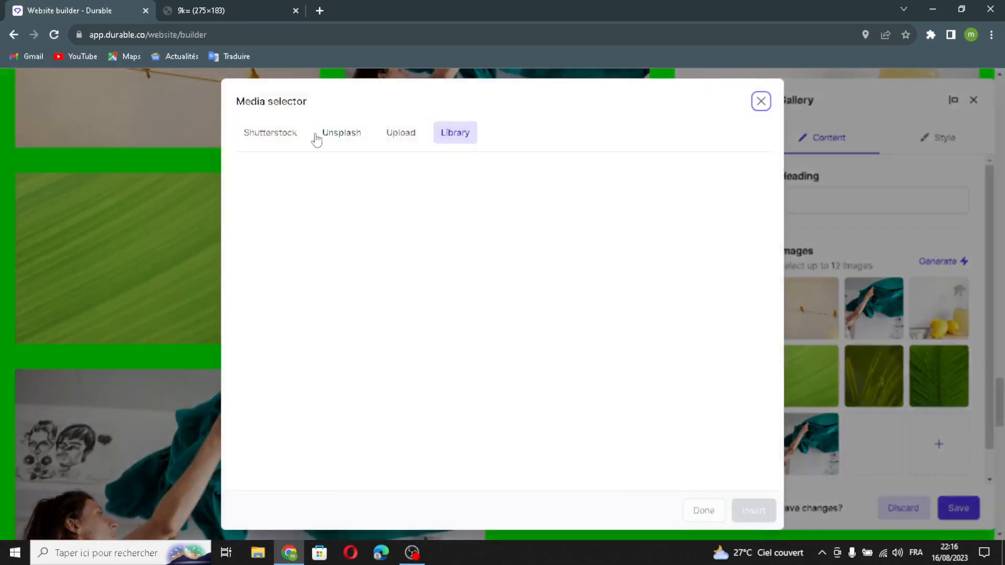
pyautogui.click(288, 137)
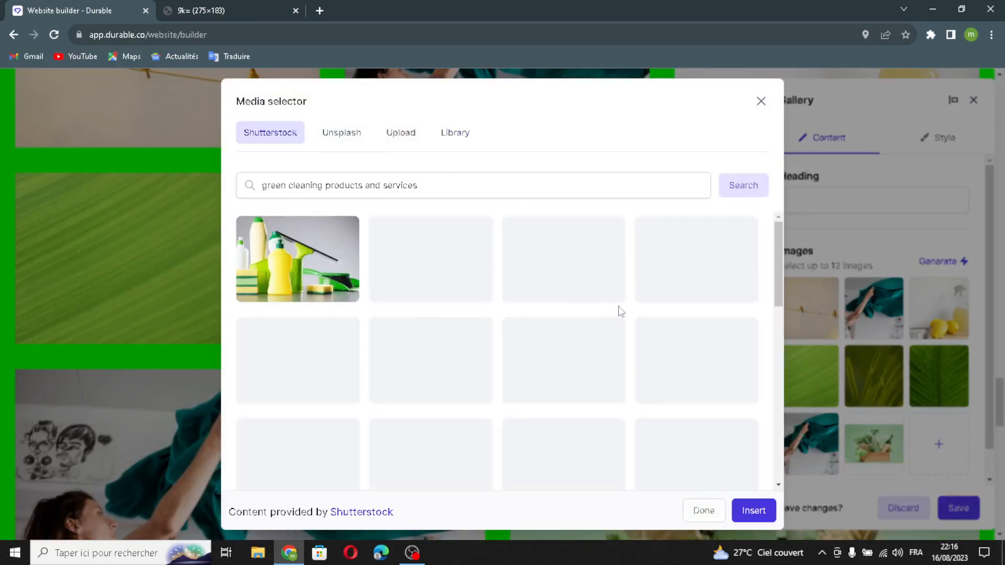
pyautogui.scroll(-3, 447, 313)
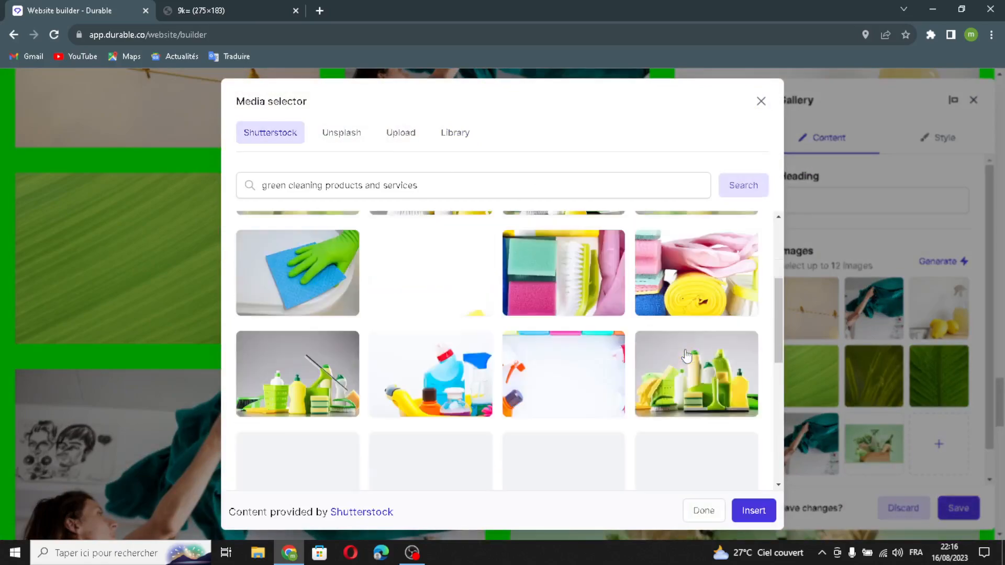
pyautogui.click(463, 392)
pyautogui.click(756, 511)
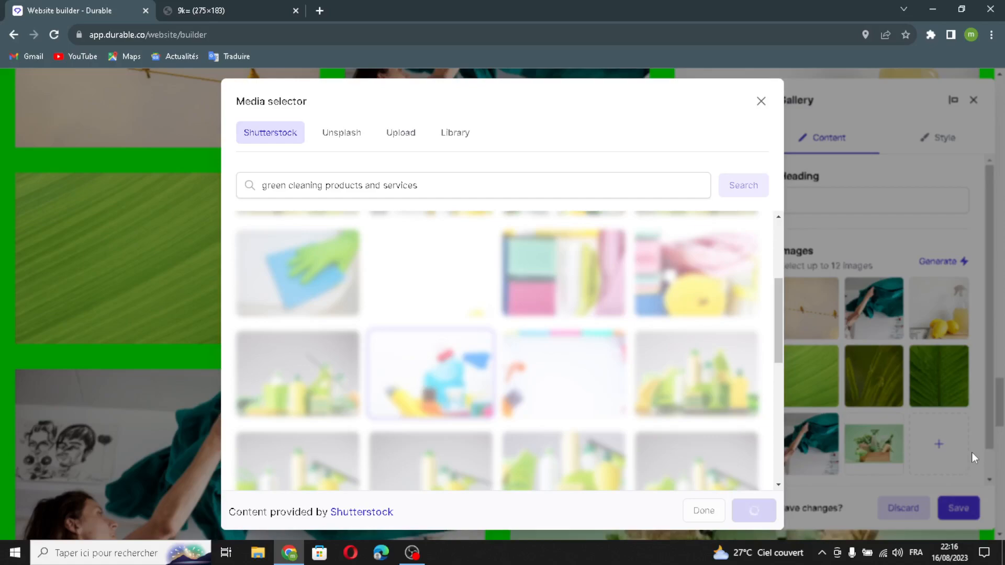
pyautogui.click(959, 500)
pyautogui.hotkey('ctrl', 'f')
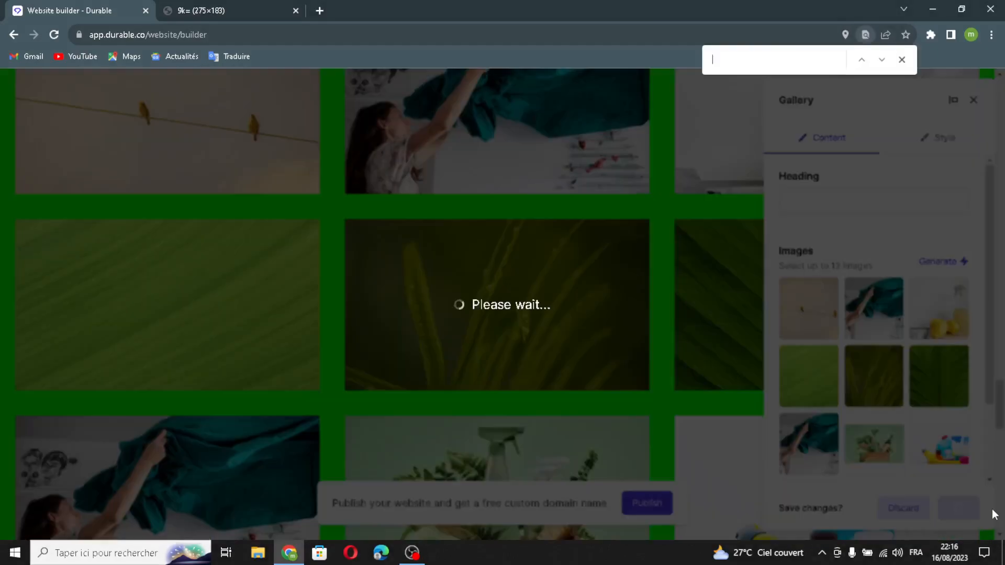
# Open the Location section for editing and review its heading and business address fields.
pyautogui.scroll(-7, 686, 347)
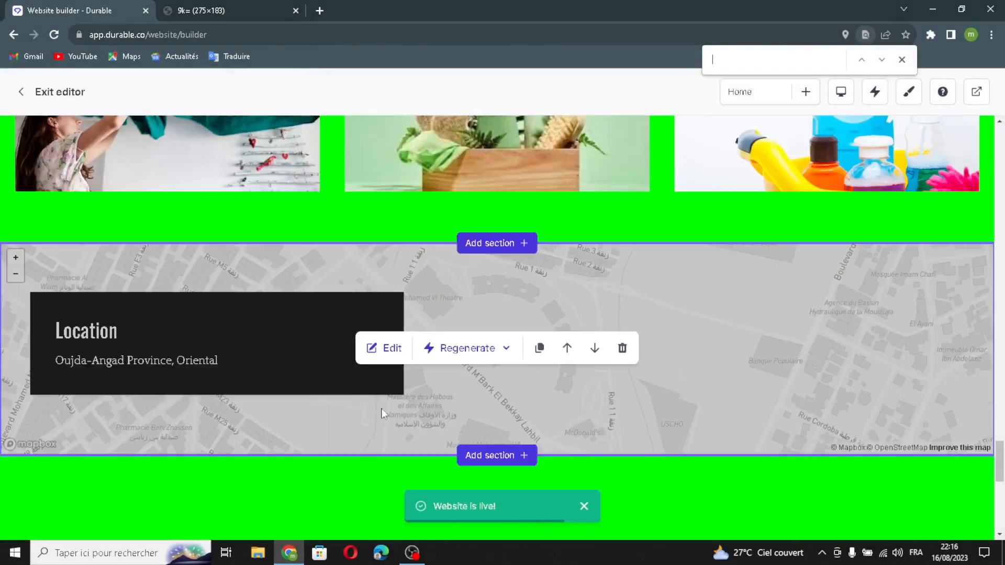
pyautogui.click(386, 348)
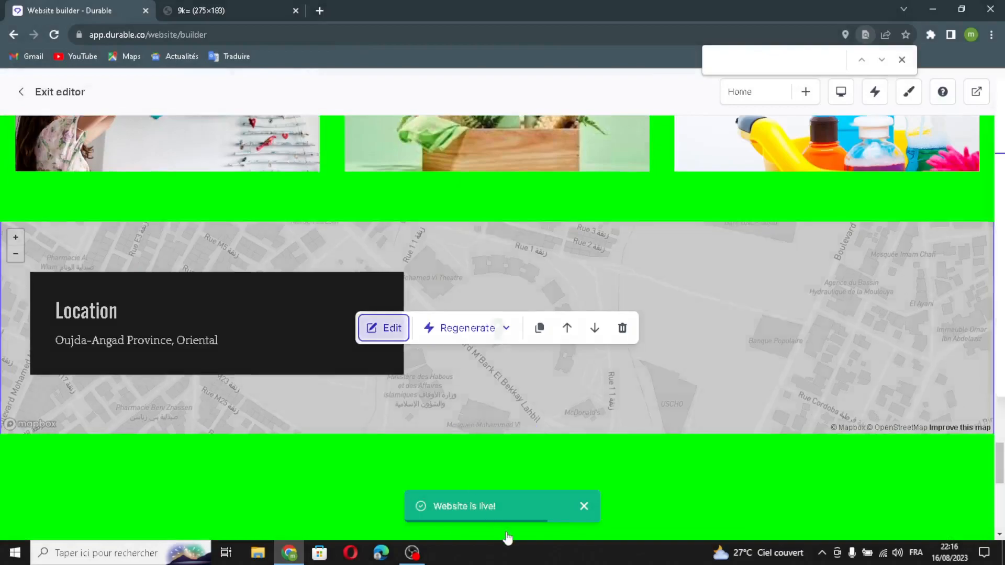
pyautogui.click(867, 210)
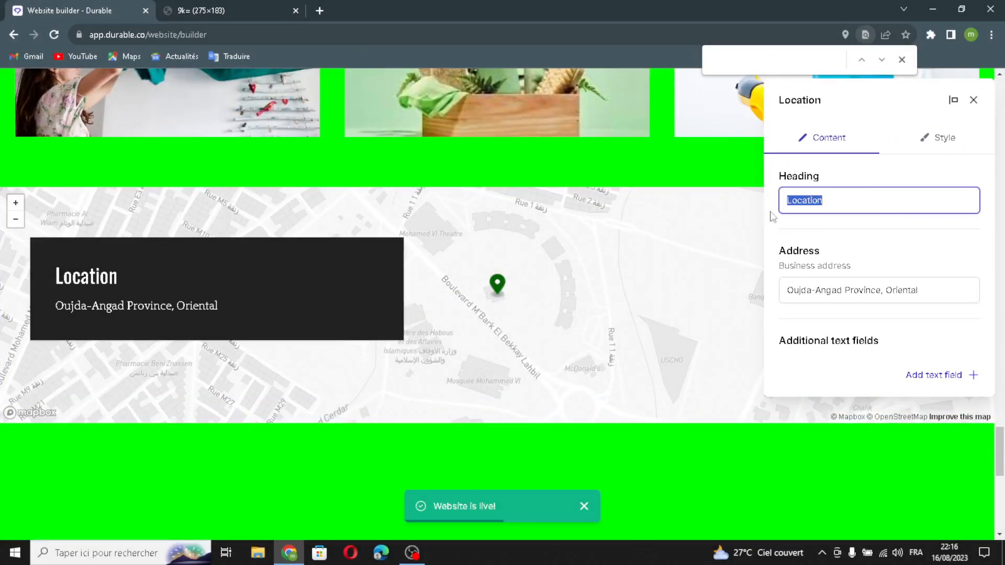
pyautogui.click(954, 295)
pyautogui.click(944, 297)
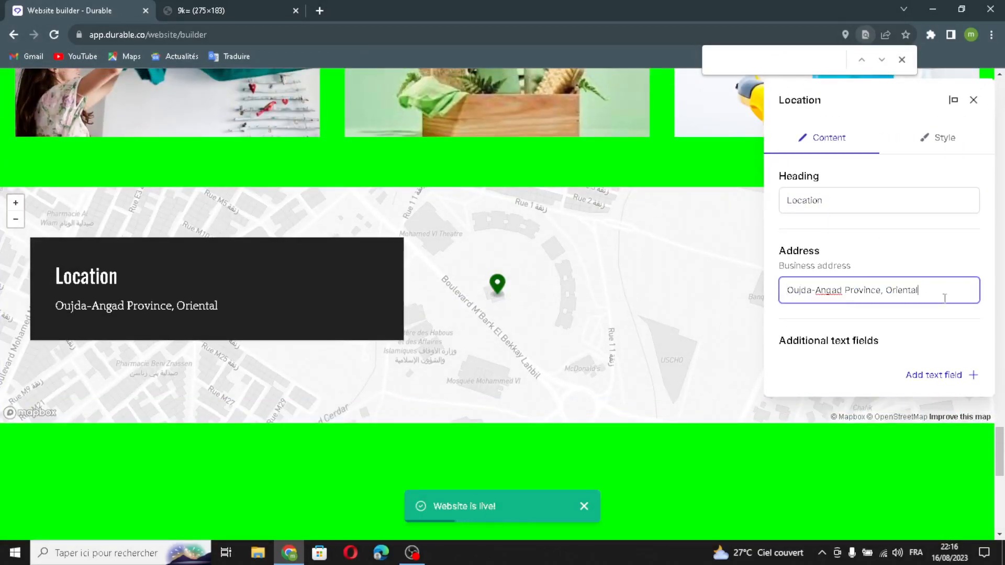
# Examine the title and content options of an additional location text field, and close the Location settings without adding one.
pyautogui.click(961, 376)
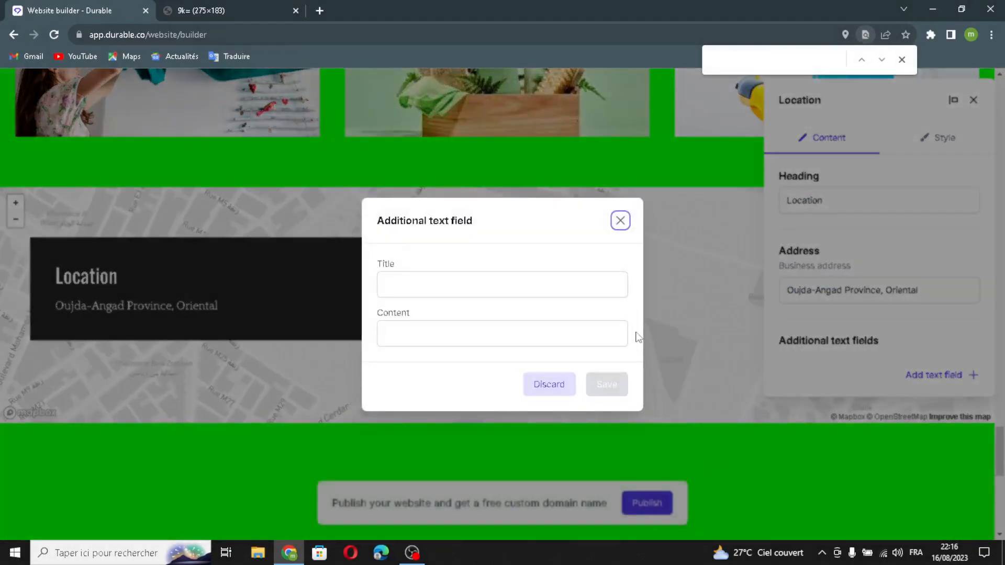
pyautogui.click(441, 292)
pyautogui.press('Tab')
pyautogui.click(434, 363)
pyautogui.click(620, 218)
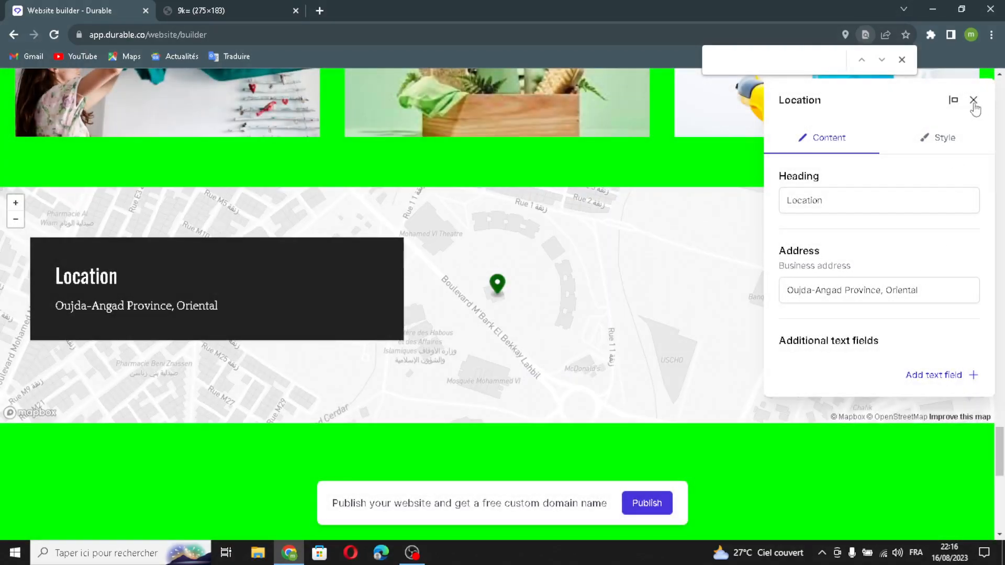
pyautogui.click(974, 102)
# Open the "Connect with Us" contact form for editing, close the image tab, and regenerate the form's heading and text with AI.
pyautogui.scroll(-5, 815, 322)
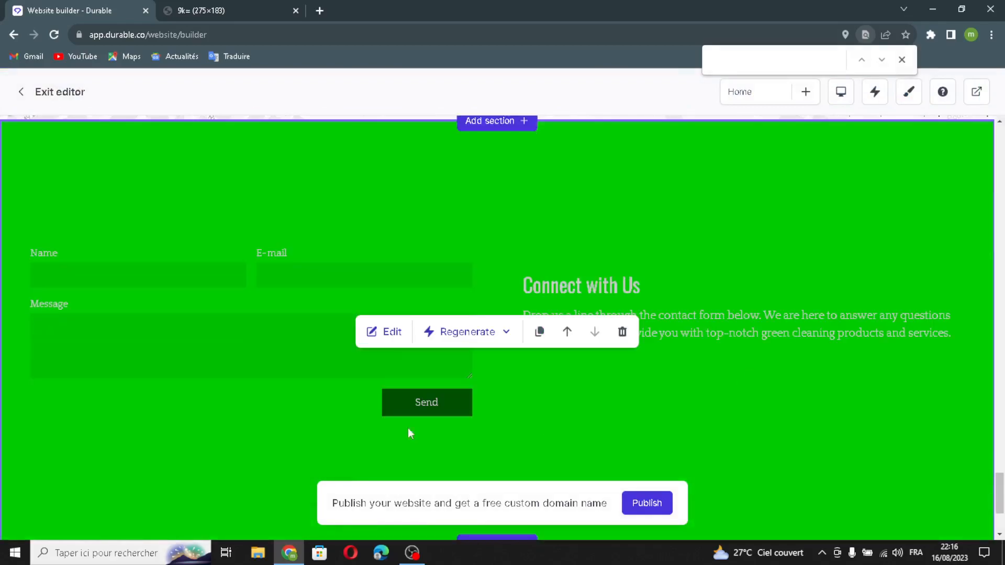
pyautogui.scroll(-2, 406, 433)
pyautogui.scroll(1, 363, 367)
pyautogui.click(396, 266)
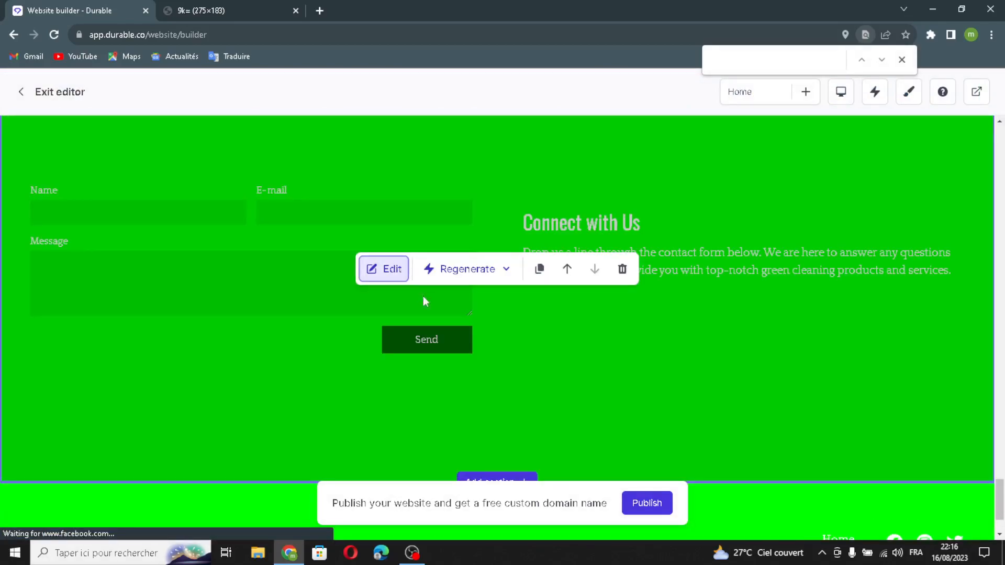
pyautogui.click(296, 10)
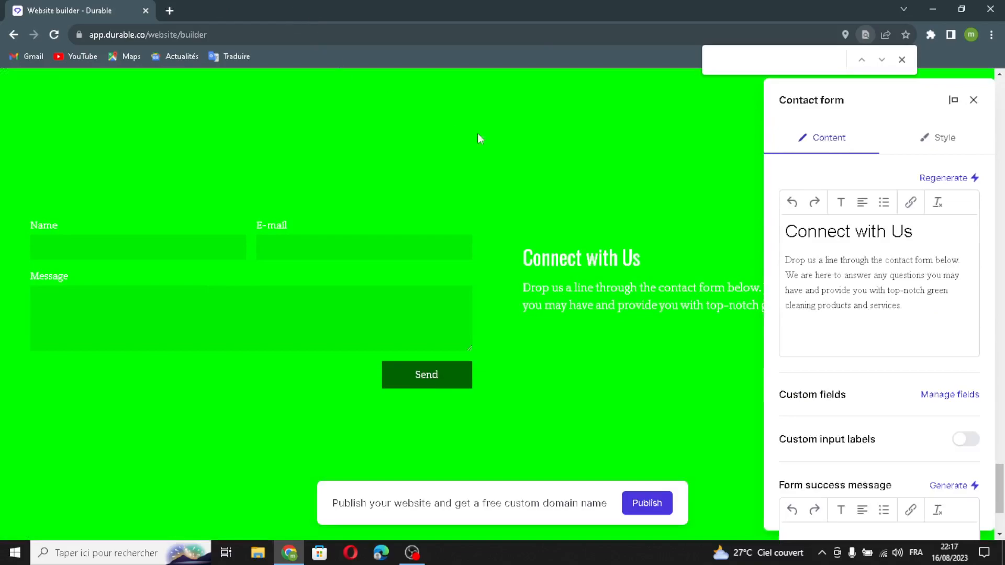
pyautogui.click(955, 177)
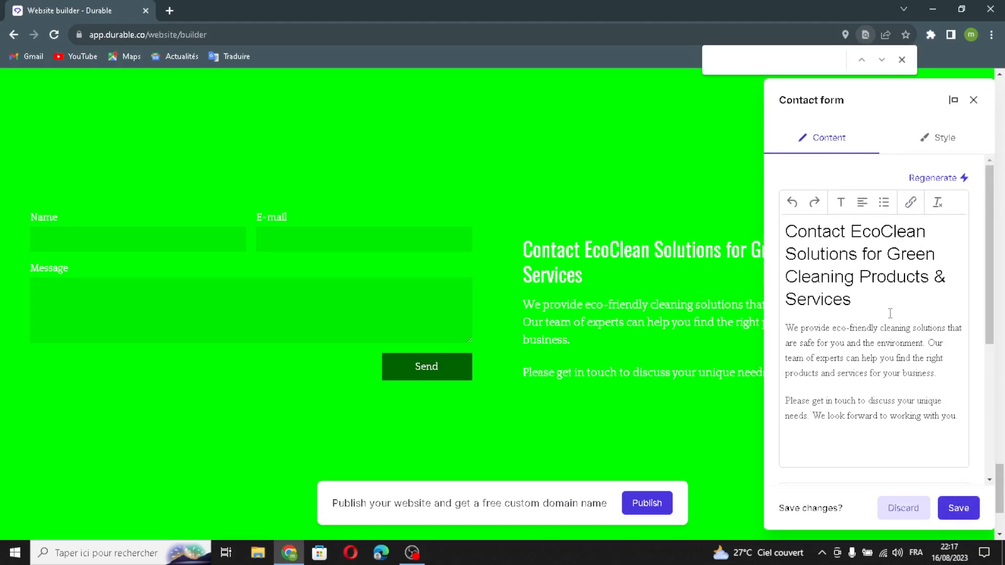
# Check the contact form's custom fields without adding any, and turn on custom input labels.
pyautogui.scroll(-3, 907, 339)
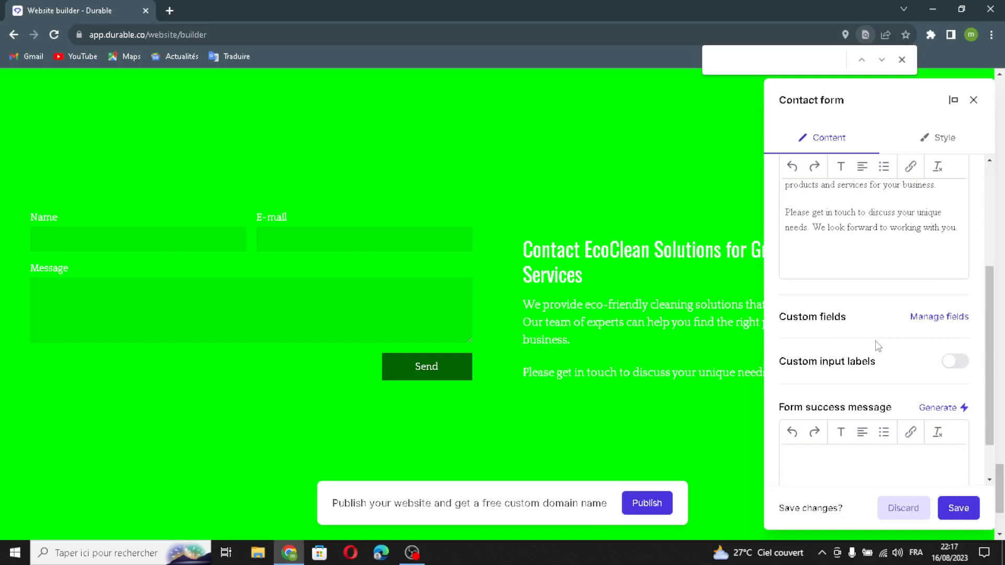
pyautogui.click(948, 317)
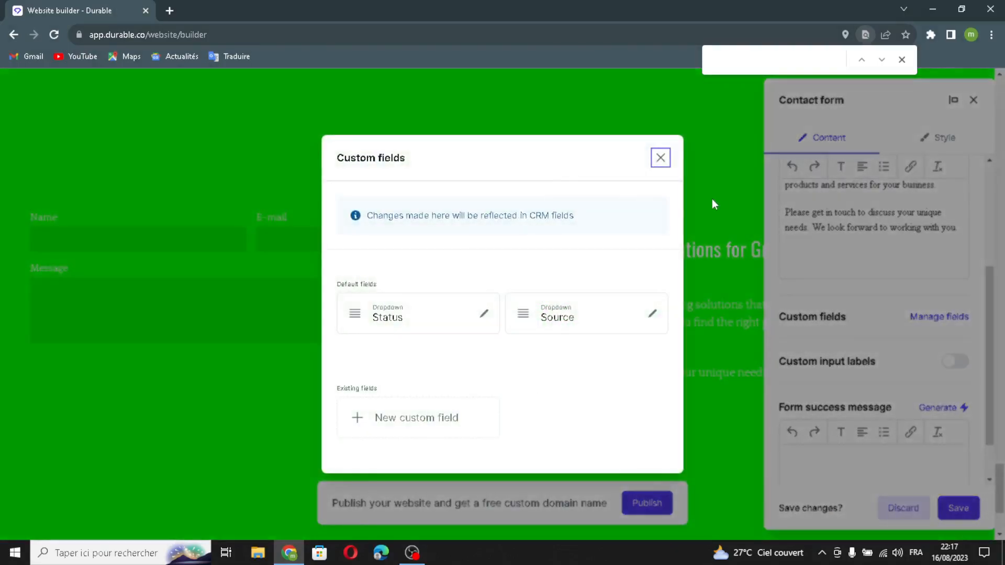
pyautogui.click(661, 157)
pyautogui.scroll(-1, 912, 329)
pyautogui.scroll(5, 914, 329)
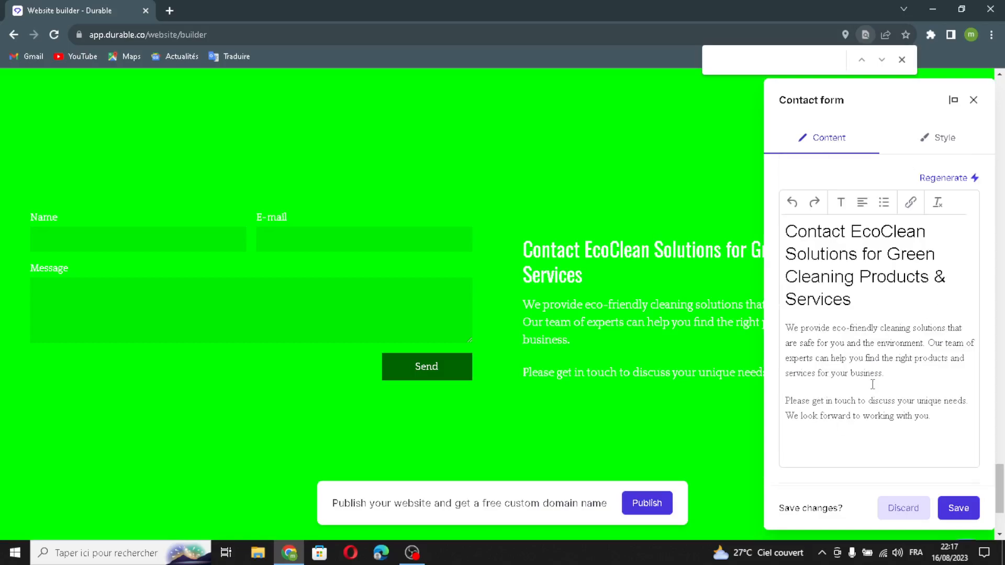
# Generate the contact form's success message with AI and save the form changes.
pyautogui.scroll(-5, 872, 385)
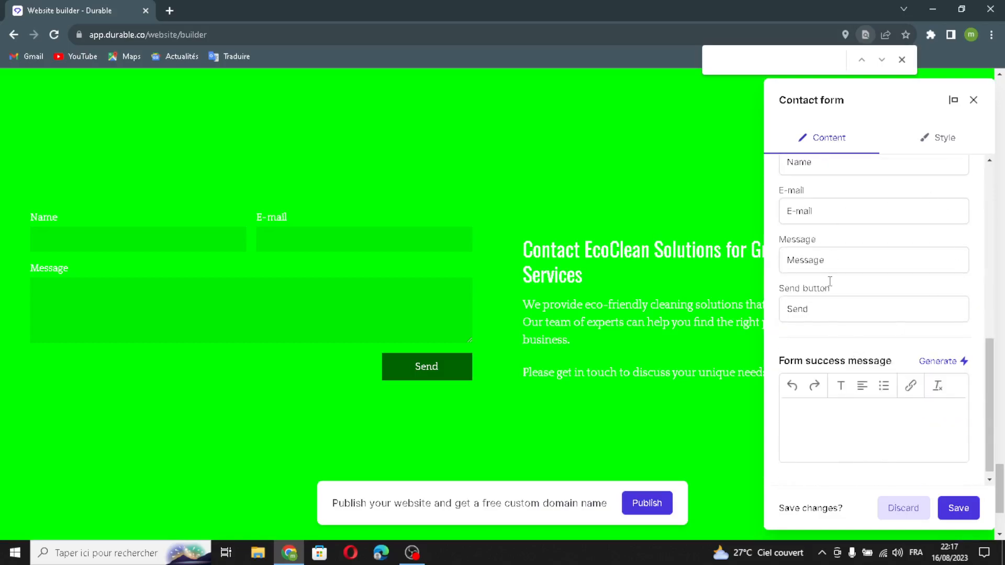
pyautogui.click(961, 362)
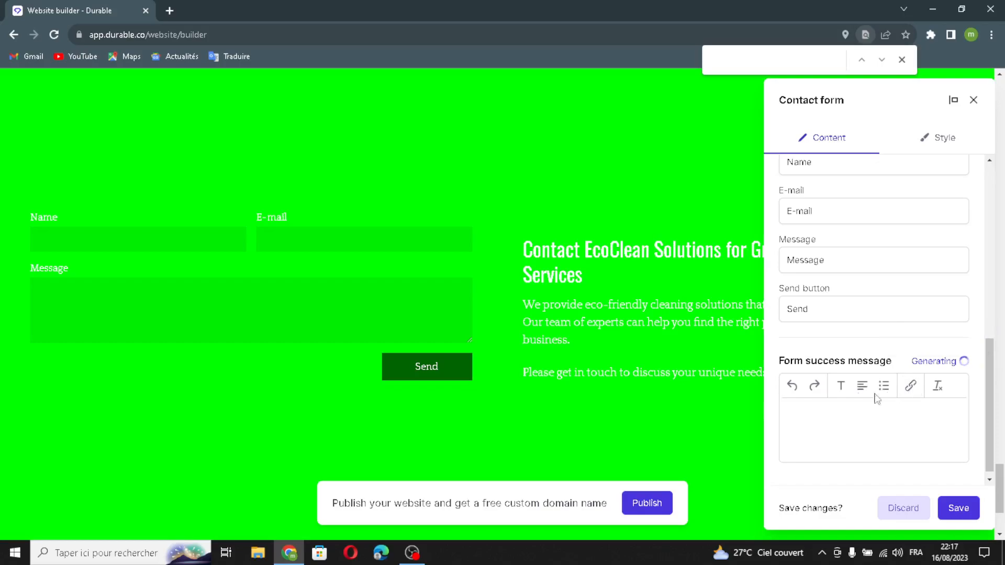
pyautogui.click(956, 507)
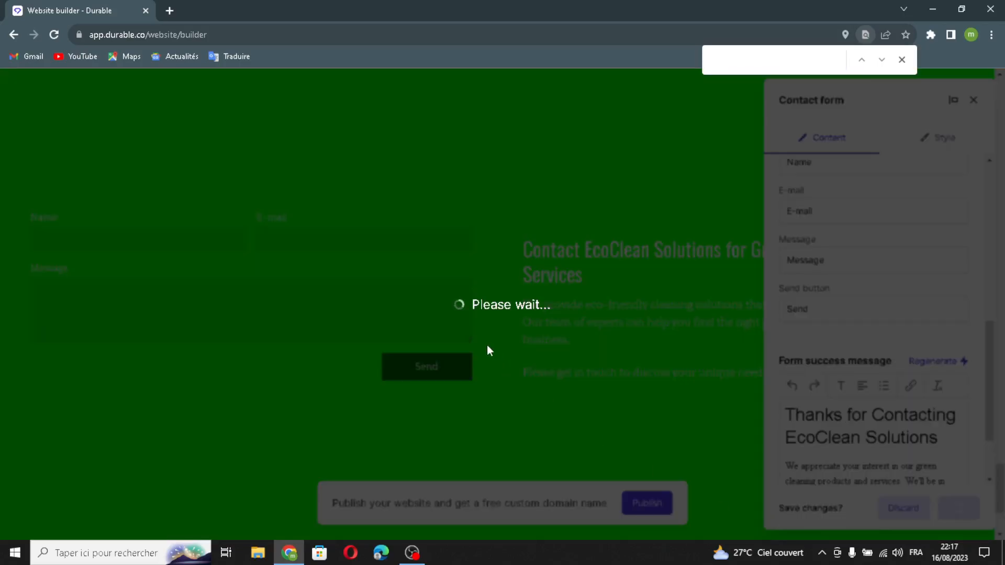
# Open the footer for editing, turn on the logo in place of the company name, and review the additional details and social links.
pyautogui.scroll(-3, 484, 348)
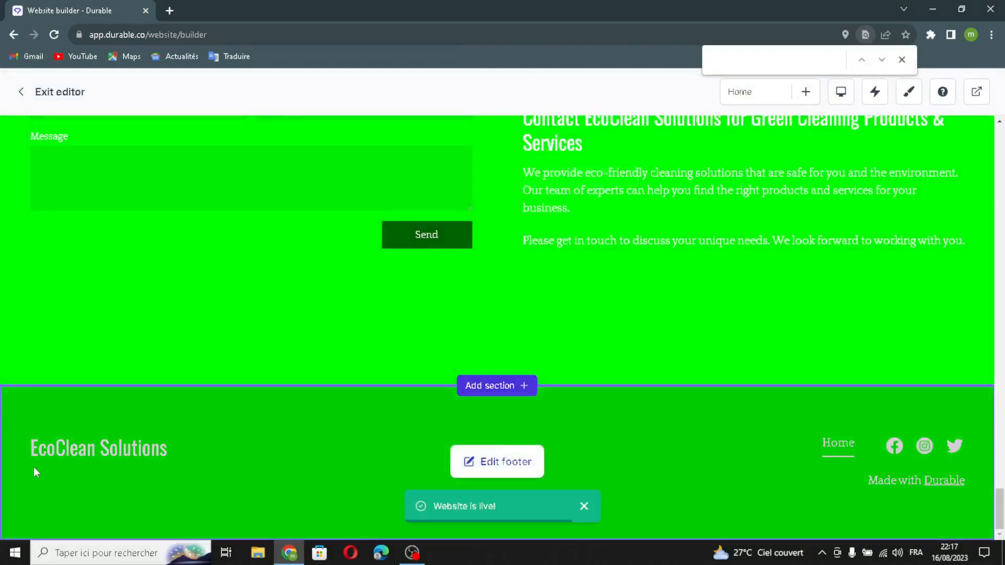
pyautogui.click(481, 461)
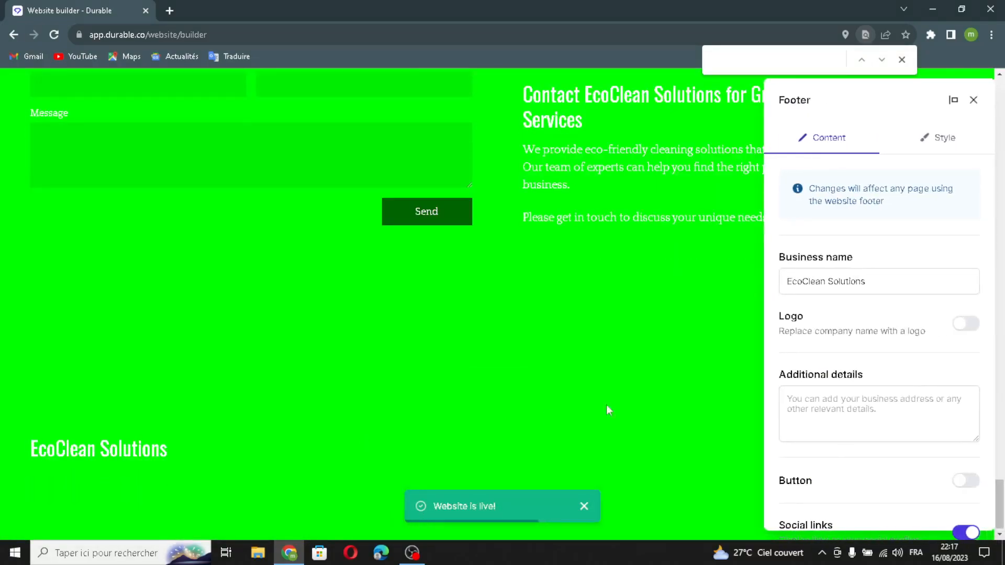
pyautogui.moveTo(879, 289); pyautogui.dragTo(721, 294)
pyautogui.click(943, 290)
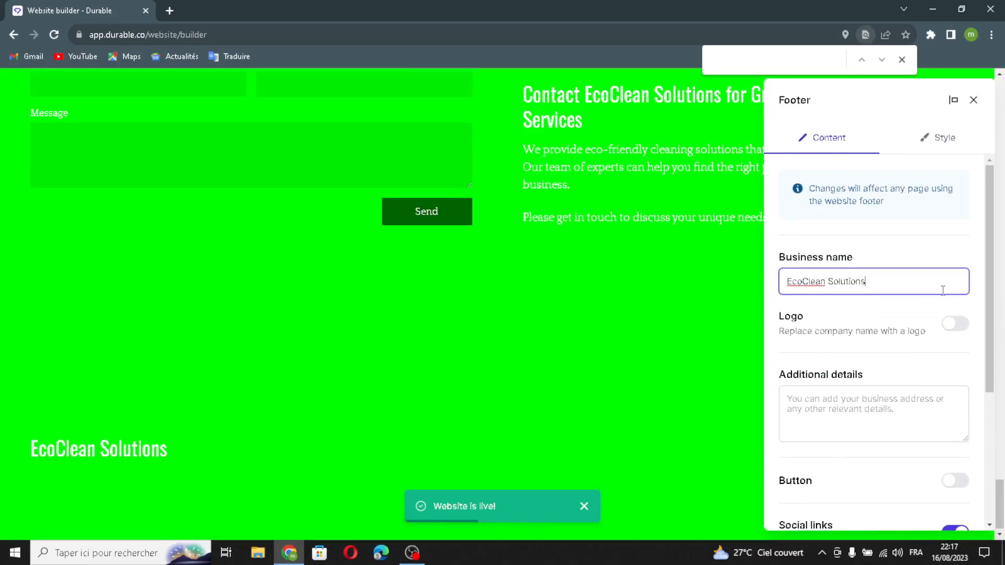
pyautogui.click(955, 324)
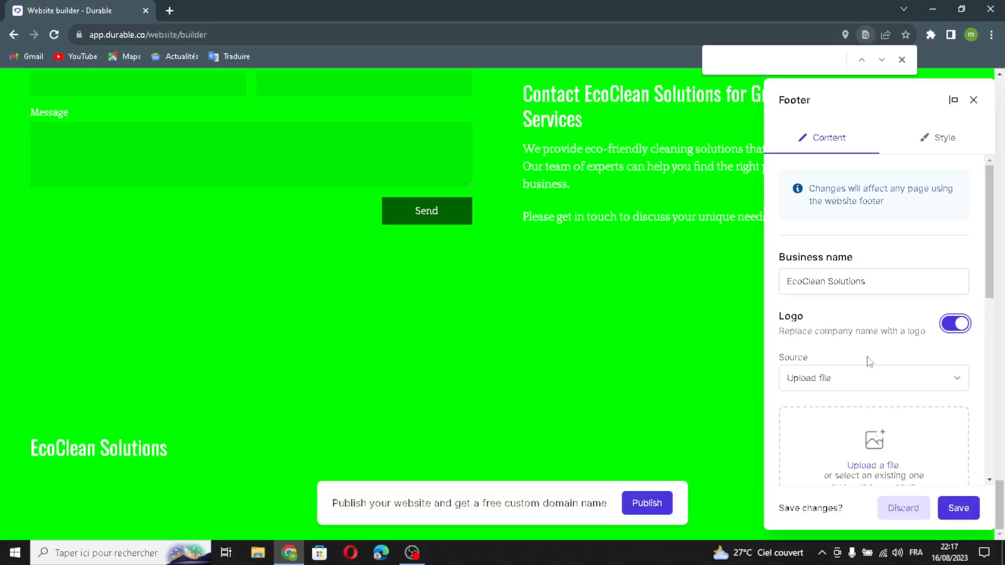
pyautogui.scroll(-5, 869, 403)
pyautogui.click(819, 366)
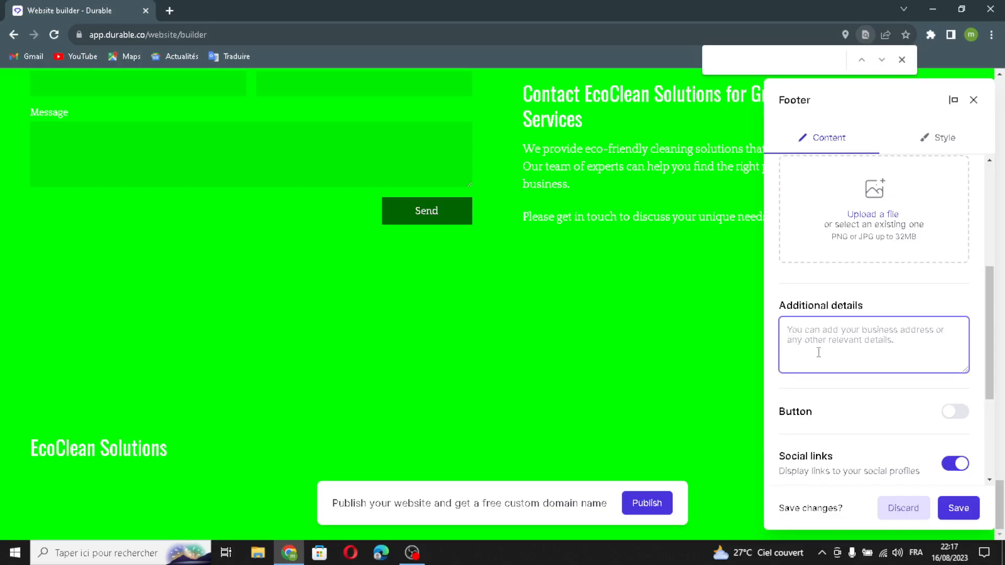
pyautogui.scroll(-1, 906, 361)
pyautogui.scroll(-1, 902, 388)
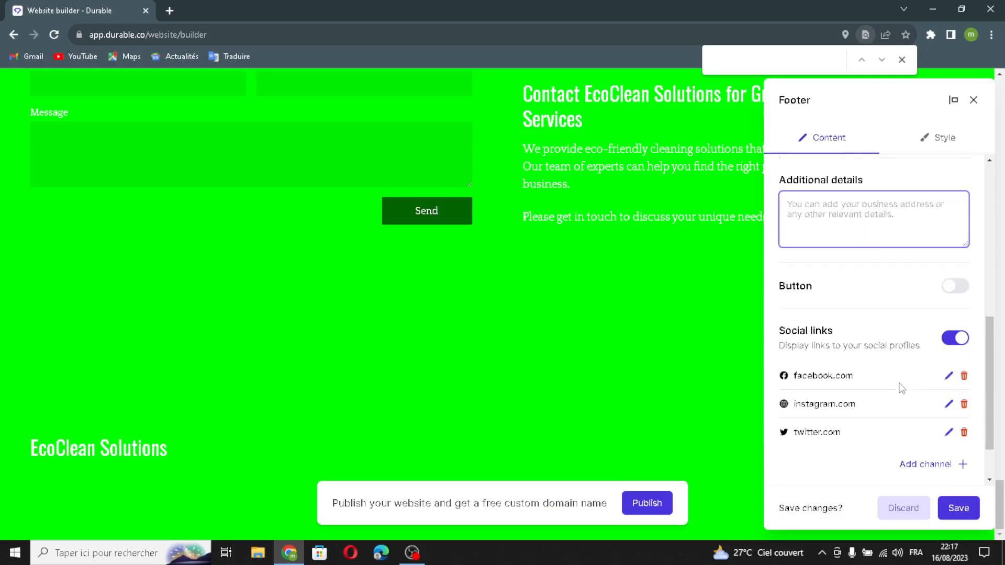
# Turn on the footer button, review its label and external link settings, and close the footer settings.
pyautogui.click(956, 286)
pyautogui.scroll(-3, 871, 459)
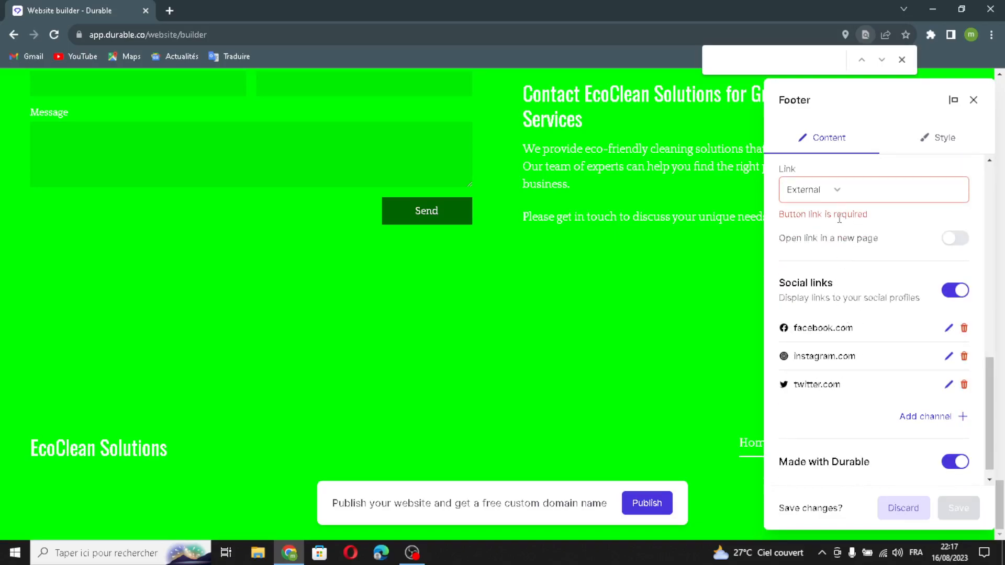
pyautogui.scroll(2, 839, 219)
pyautogui.doubleClick(830, 272)
pyautogui.click(898, 312)
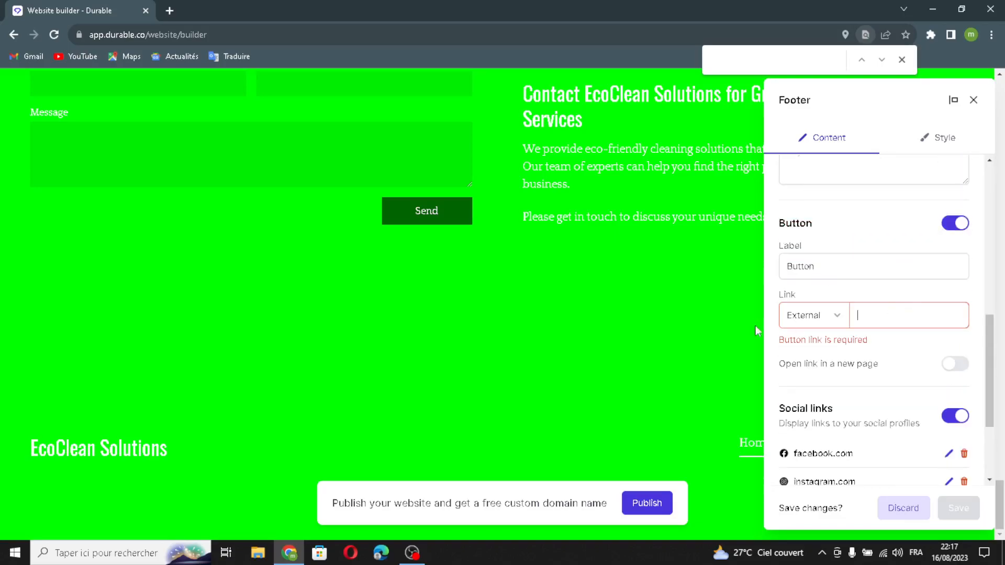
pyautogui.scroll(-2, 908, 419)
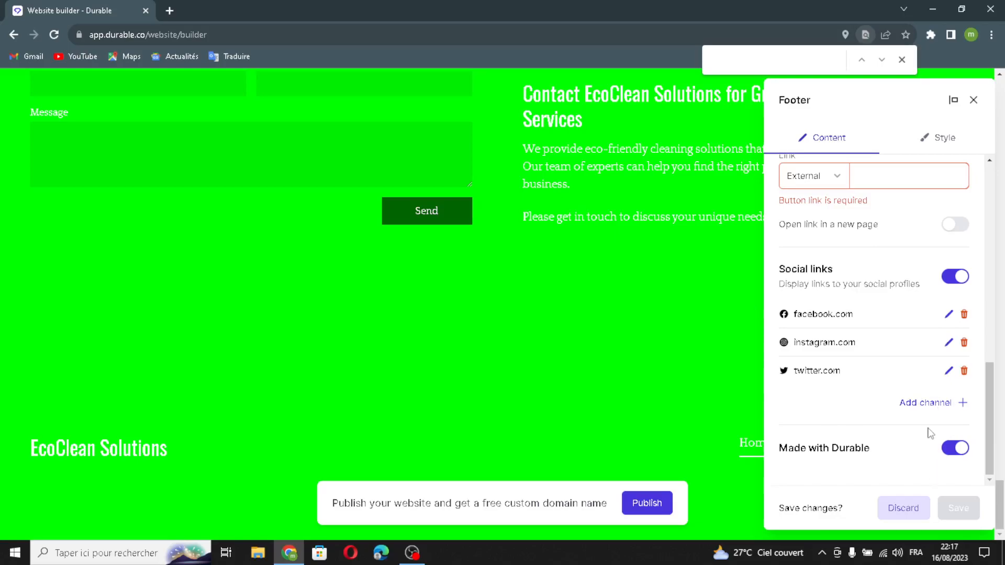
pyautogui.click(977, 106)
pyautogui.click(616, 340)
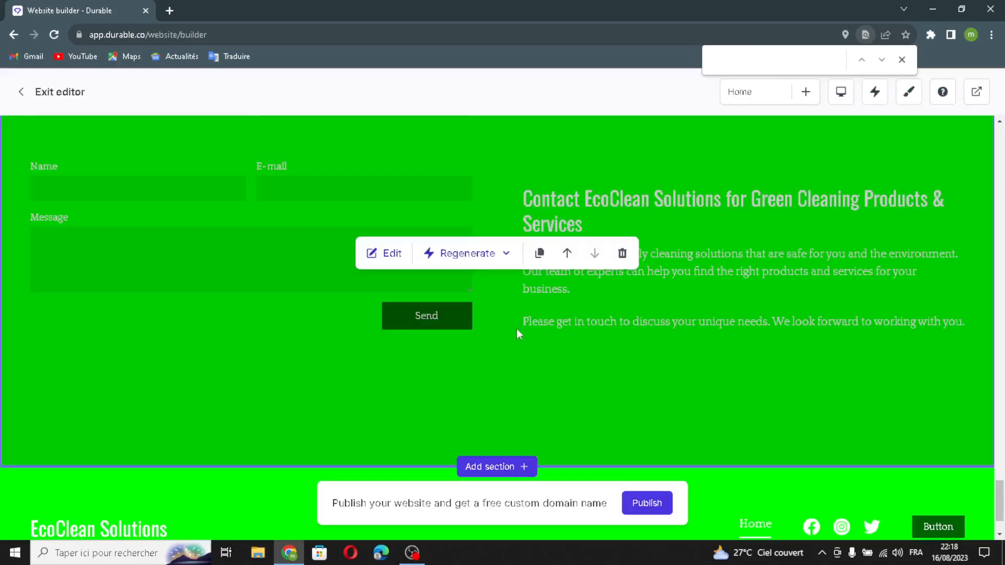
# Regenerate the entire contact form section with AI, and regenerate its style as well.
pyautogui.click(483, 263)
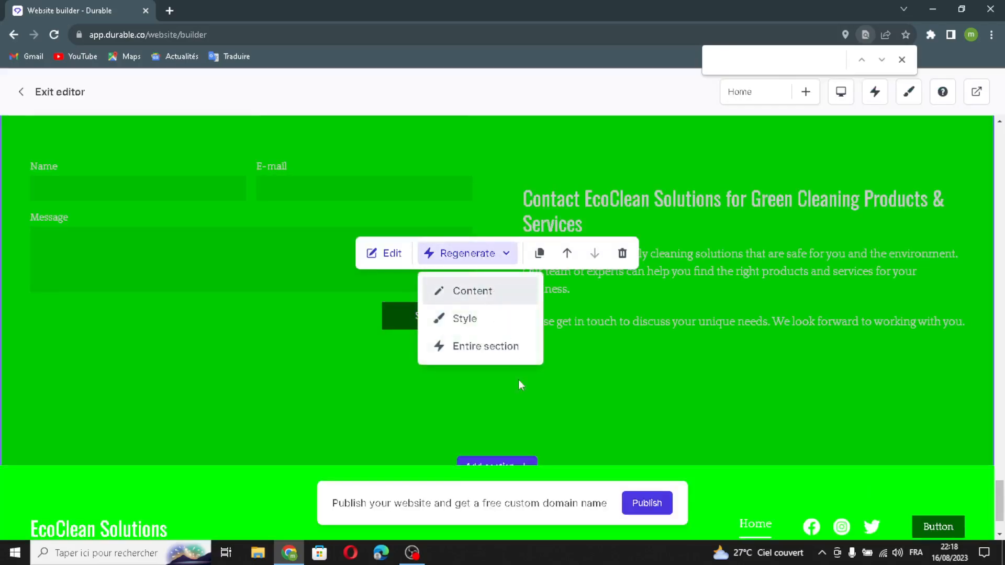
pyautogui.click(526, 346)
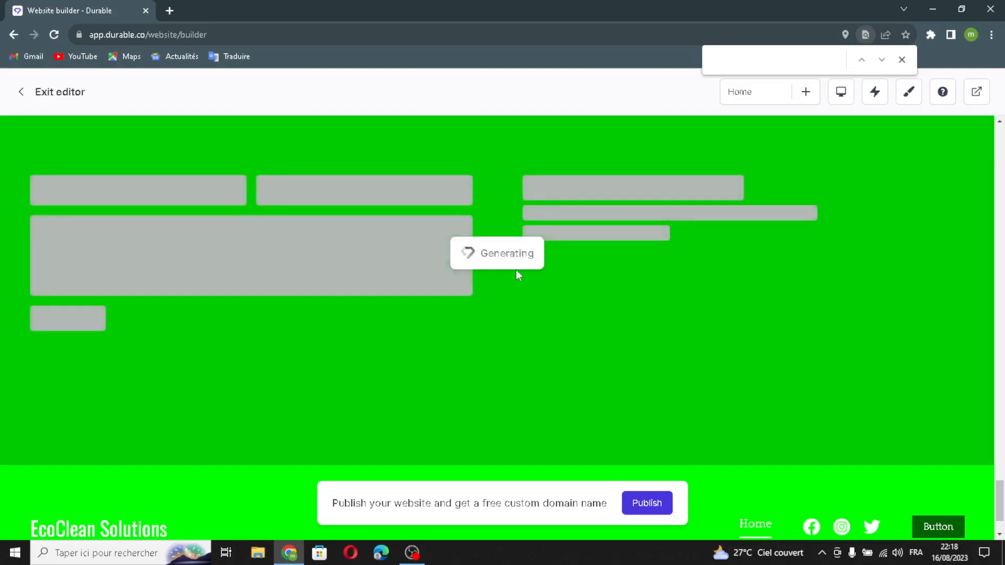
pyautogui.scroll(-7, 491, 311)
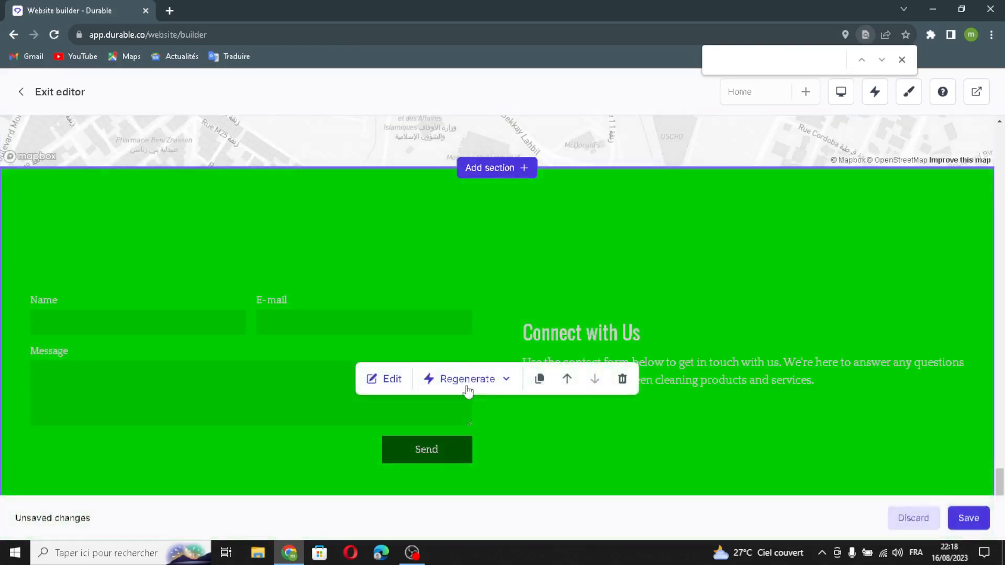
pyautogui.click(468, 379)
pyautogui.click(488, 444)
# Regenerate the entire image gallery section with AI and save the website changes.
pyautogui.scroll(10, 536, 394)
pyautogui.scroll(-5, 539, 401)
pyautogui.scroll(8, 536, 399)
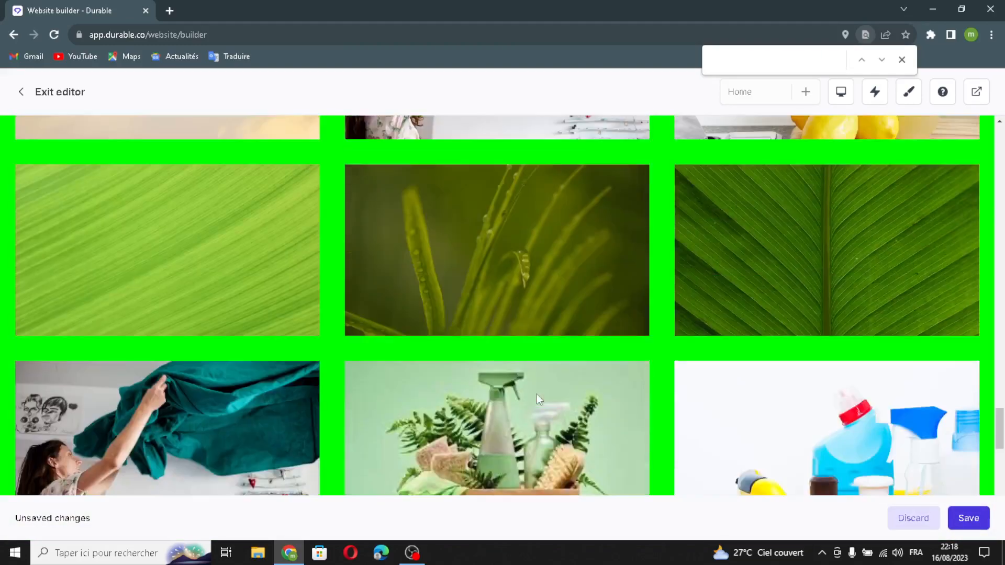
pyautogui.click(468, 251)
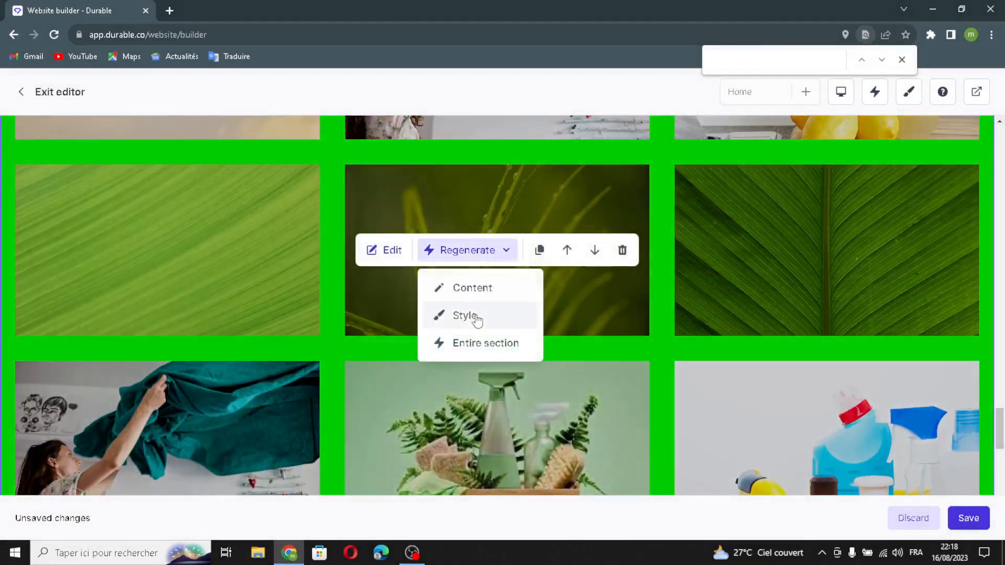
pyautogui.click(460, 343)
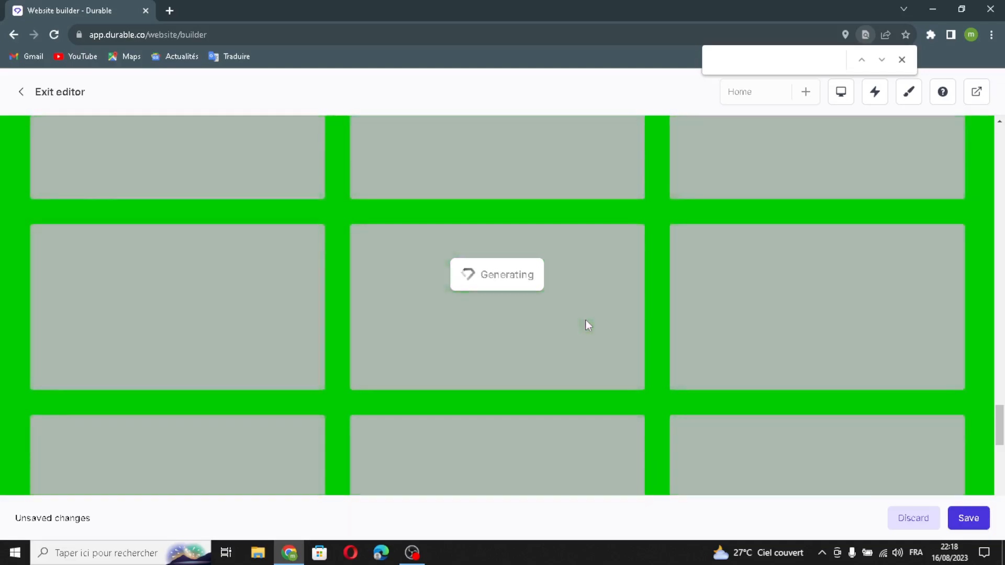
pyautogui.scroll(4, 609, 319)
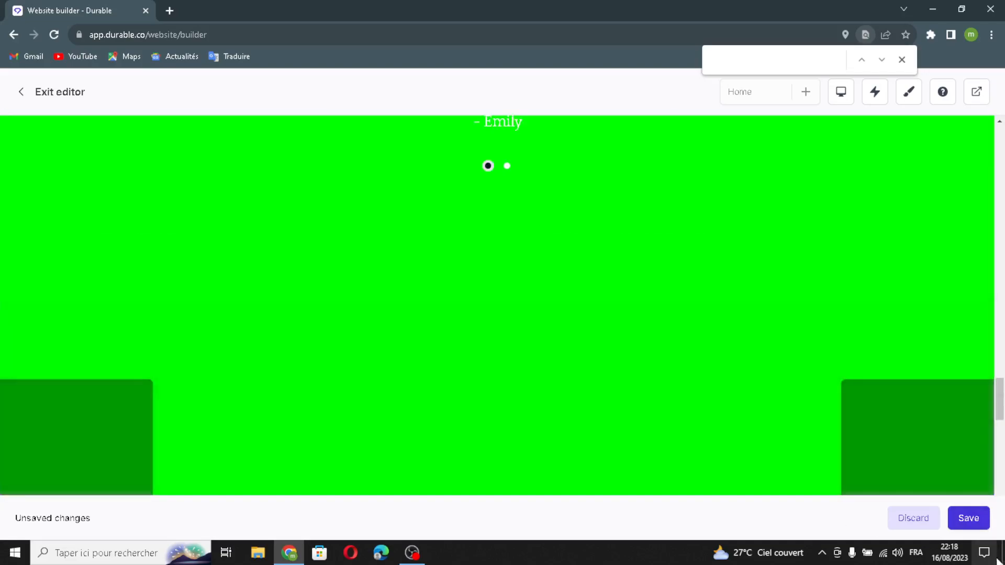
pyautogui.click(978, 526)
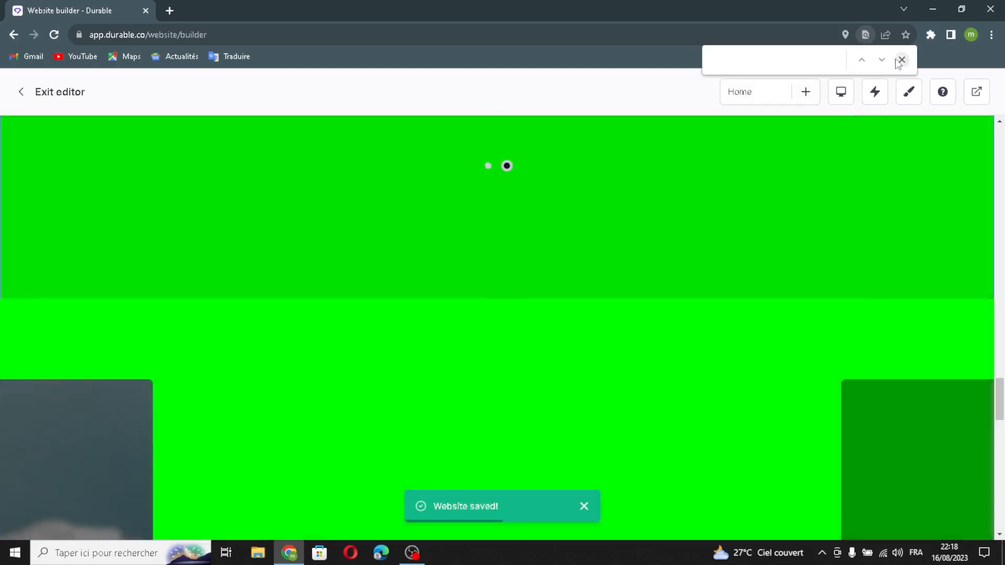
# Close the browser's find bar and go back up the page to the cleaning services section.
pyautogui.click(902, 60)
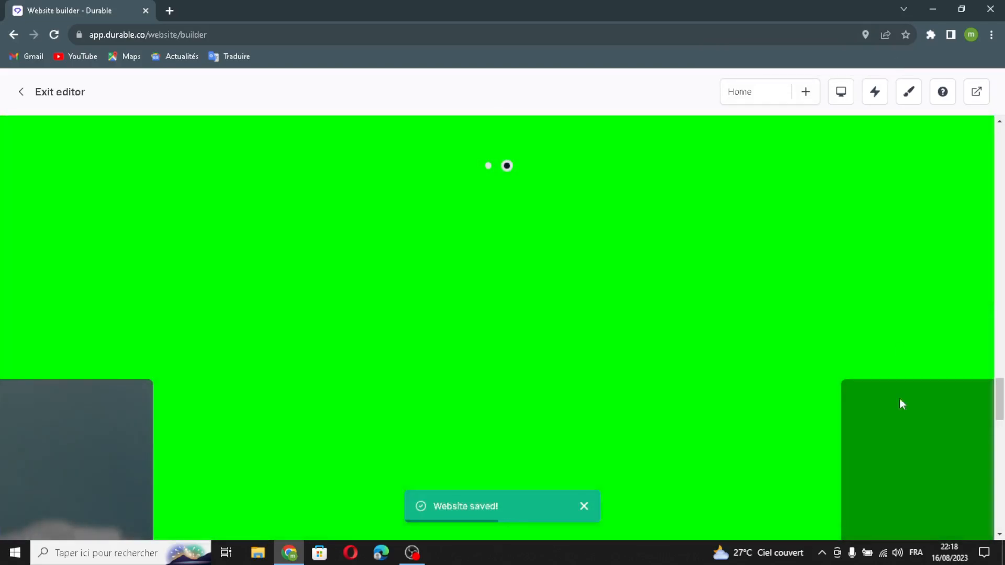
pyautogui.scroll(5, 572, 245)
pyautogui.scroll(15, 572, 245)
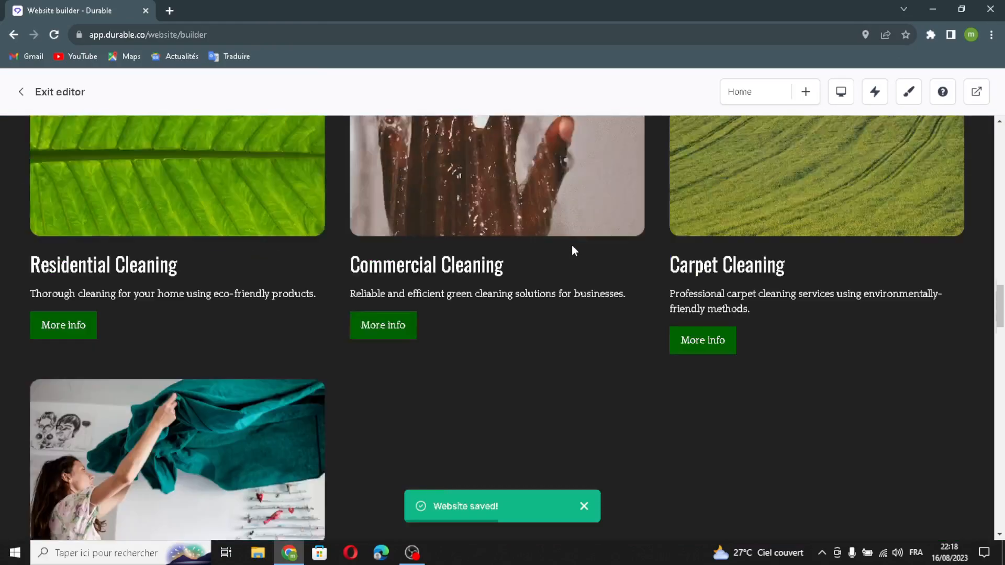